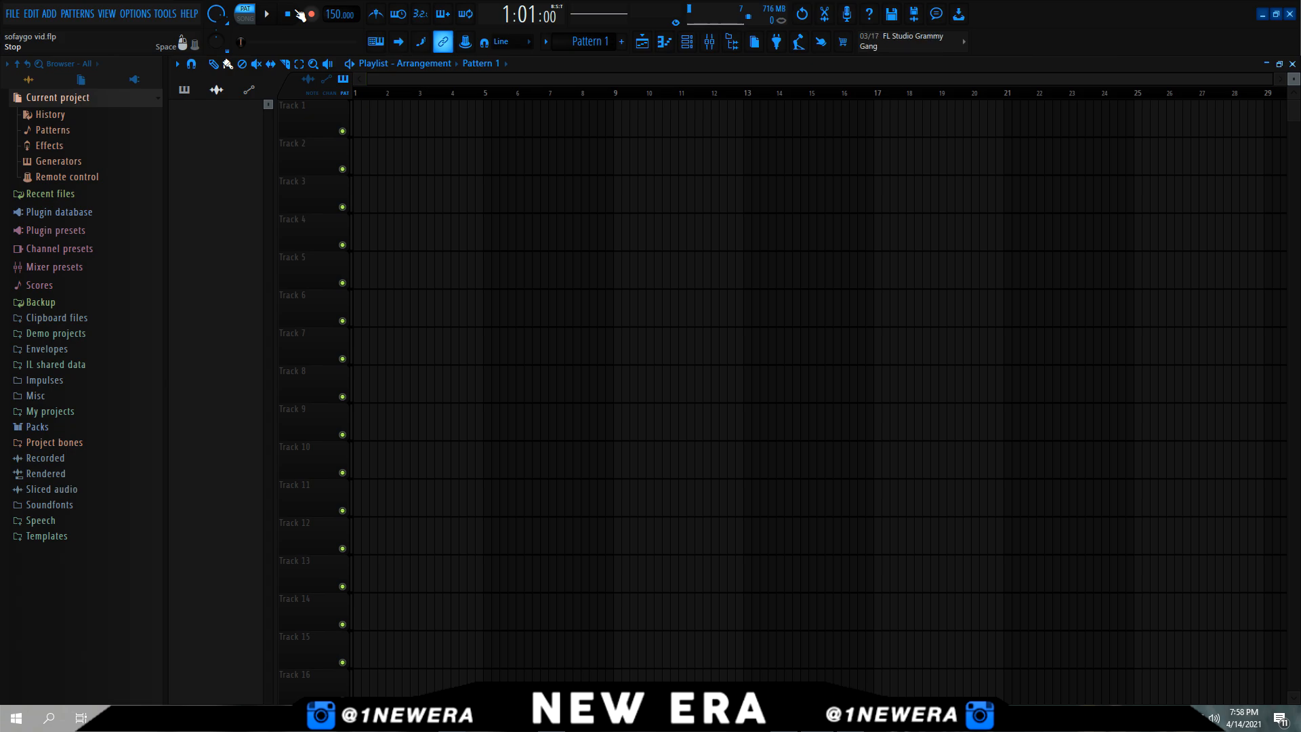
Try to place Pattern 1 at the start of Track 1 in the playlist.
{"action": "left_click_drag", "start_coordinate": [204, 111], "coordinate": [359, 122]}
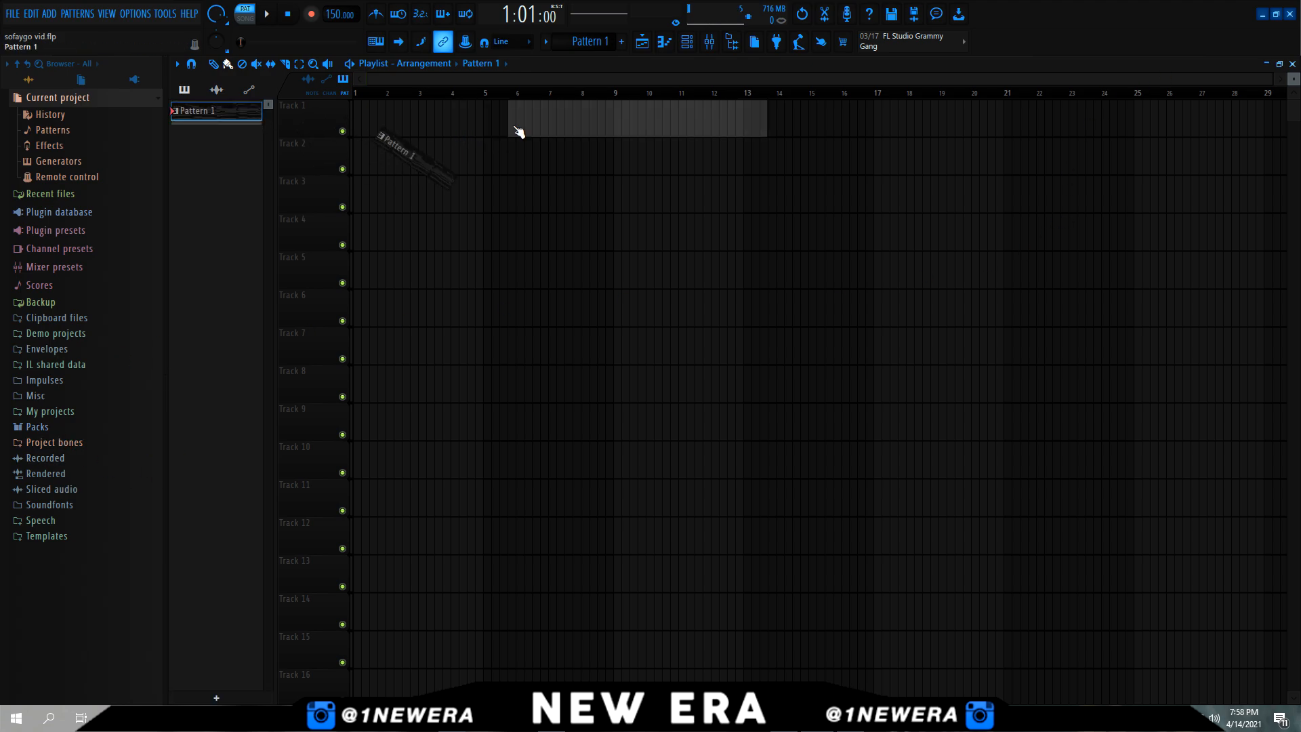
{"action": "key", "text": "l"}
{"action": "key", "text": "ctrl+a"}
Bring up the channel rack and open the Serum_x64 #2 channel's notes in the piano roll.
{"action": "left_click", "coordinate": [690, 44]}
{"action": "mouse_move", "coordinate": [613, 291]}
{"action": "left_mouse_down"}
{"action": "mouse_move", "coordinate": [707, 258]}
{"action": "mouse_move", "coordinate": [629, 263]}
{"action": "mouse_move", "coordinate": [629, 292]}
{"action": "left_mouse_up"}
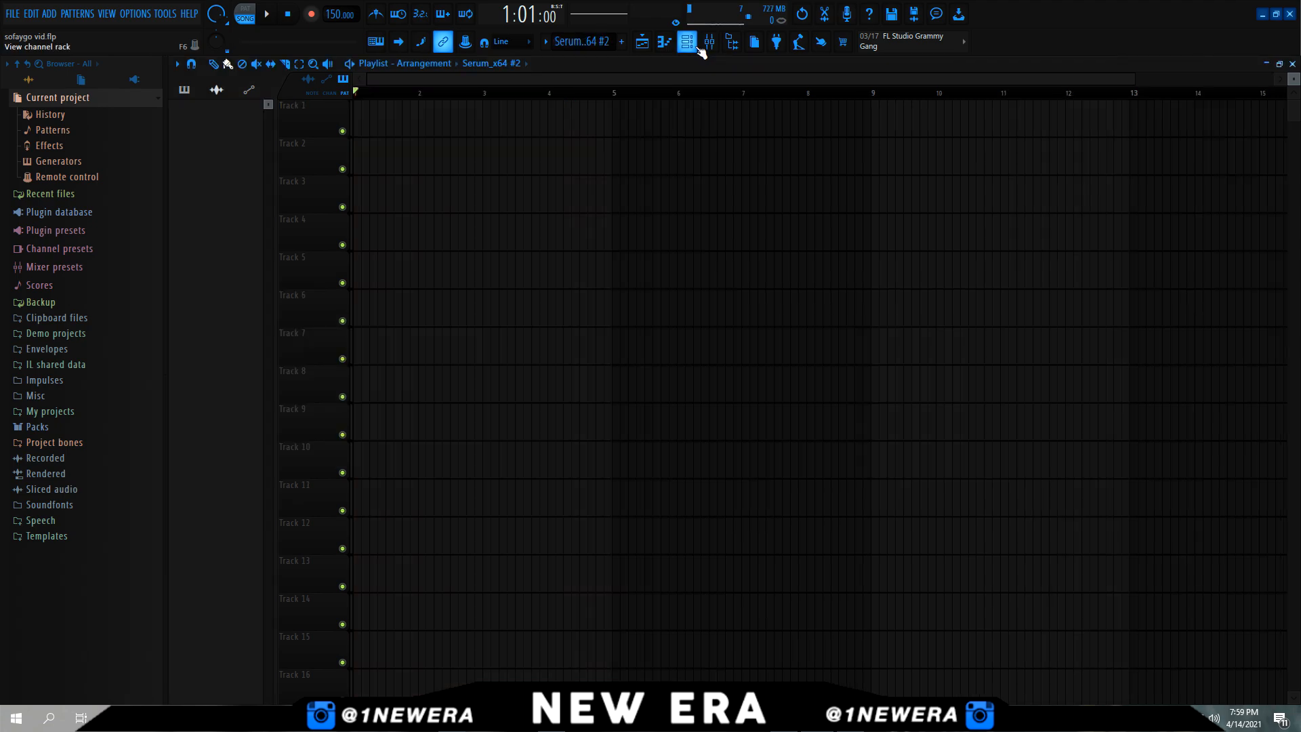
{"action": "left_click", "coordinate": [695, 47]}
{"action": "left_click_drag", "start_coordinate": [555, 279], "coordinate": [567, 269]}
{"action": "left_click", "coordinate": [591, 299]}
Enlarge the note area of the Serum_x64 #2 piano roll, play the pattern back and stop it.
{"action": "scroll", "coordinate": [1298, 82], "scroll_direction": "down", "scroll_amount": 1}
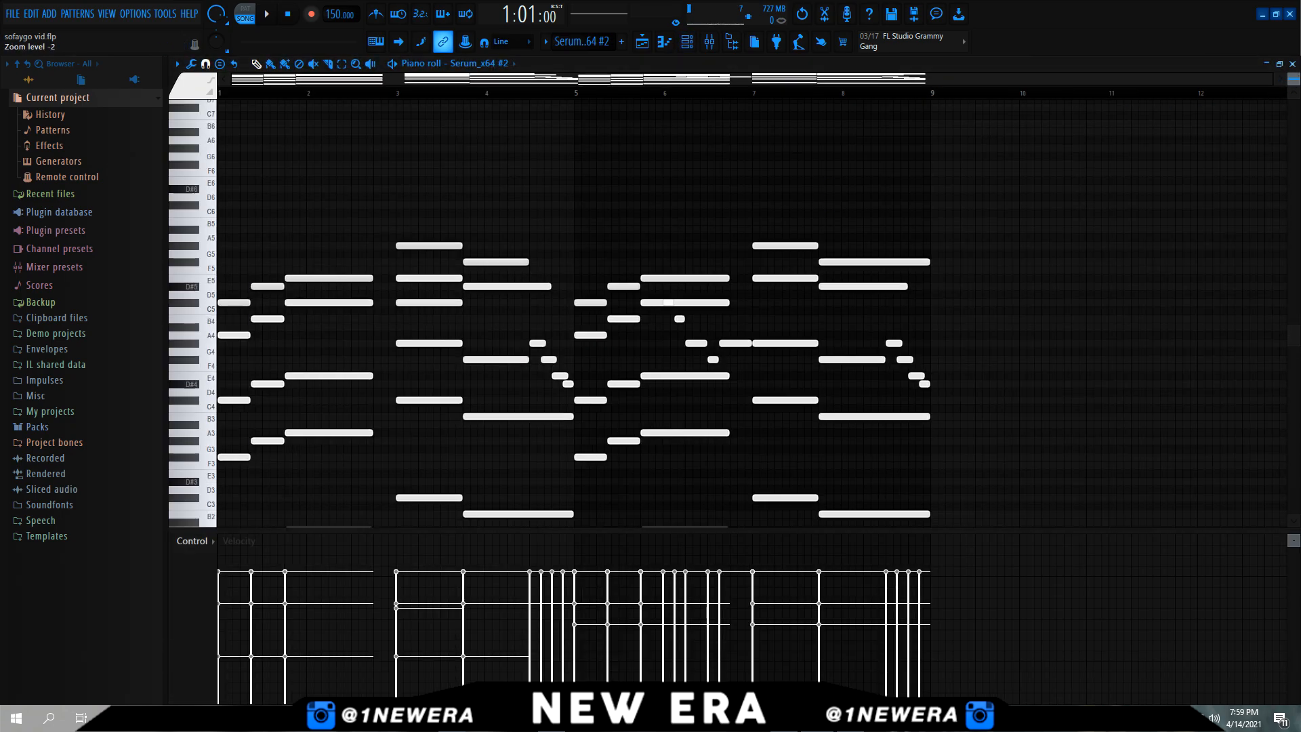
{"action": "left_click_drag", "start_coordinate": [673, 530], "coordinate": [656, 559]}
{"action": "scroll", "coordinate": [706, 386], "scroll_direction": "down", "scroll_amount": 6}
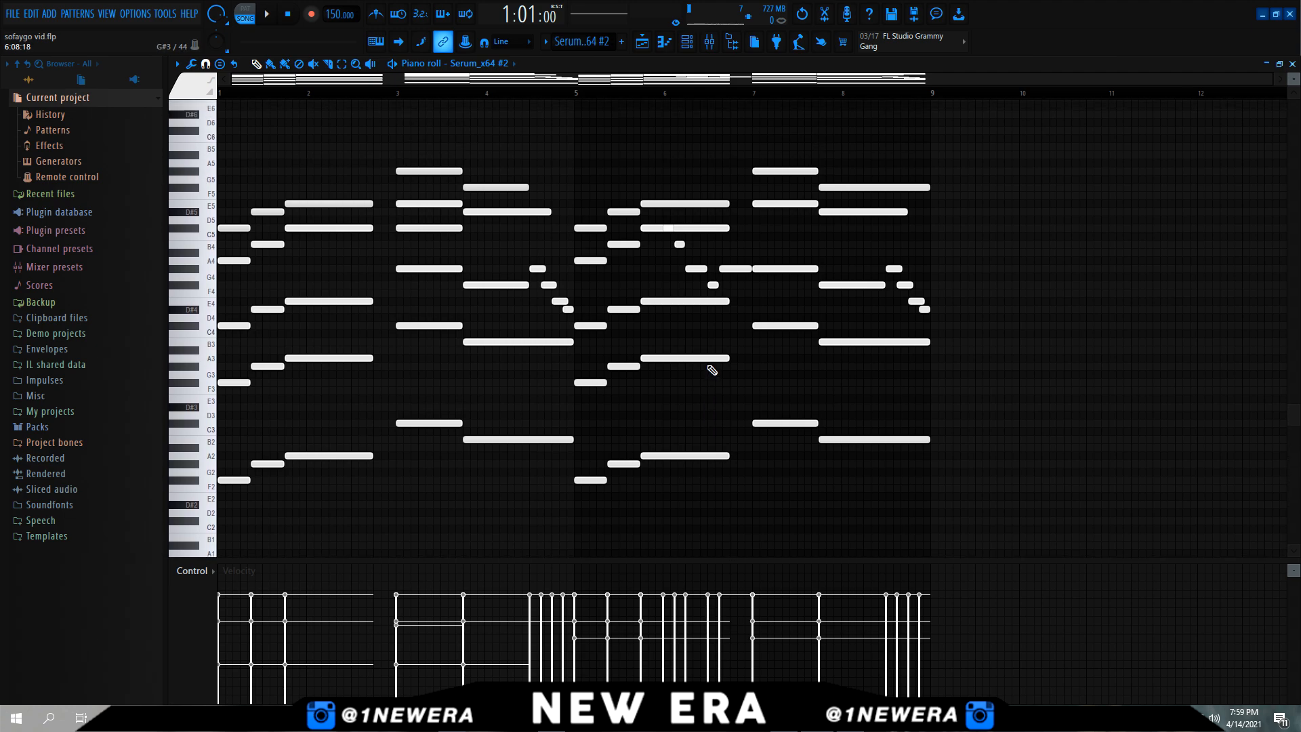
{"action": "scroll", "coordinate": [924, 166], "scroll_direction": "up", "scroll_amount": 5}
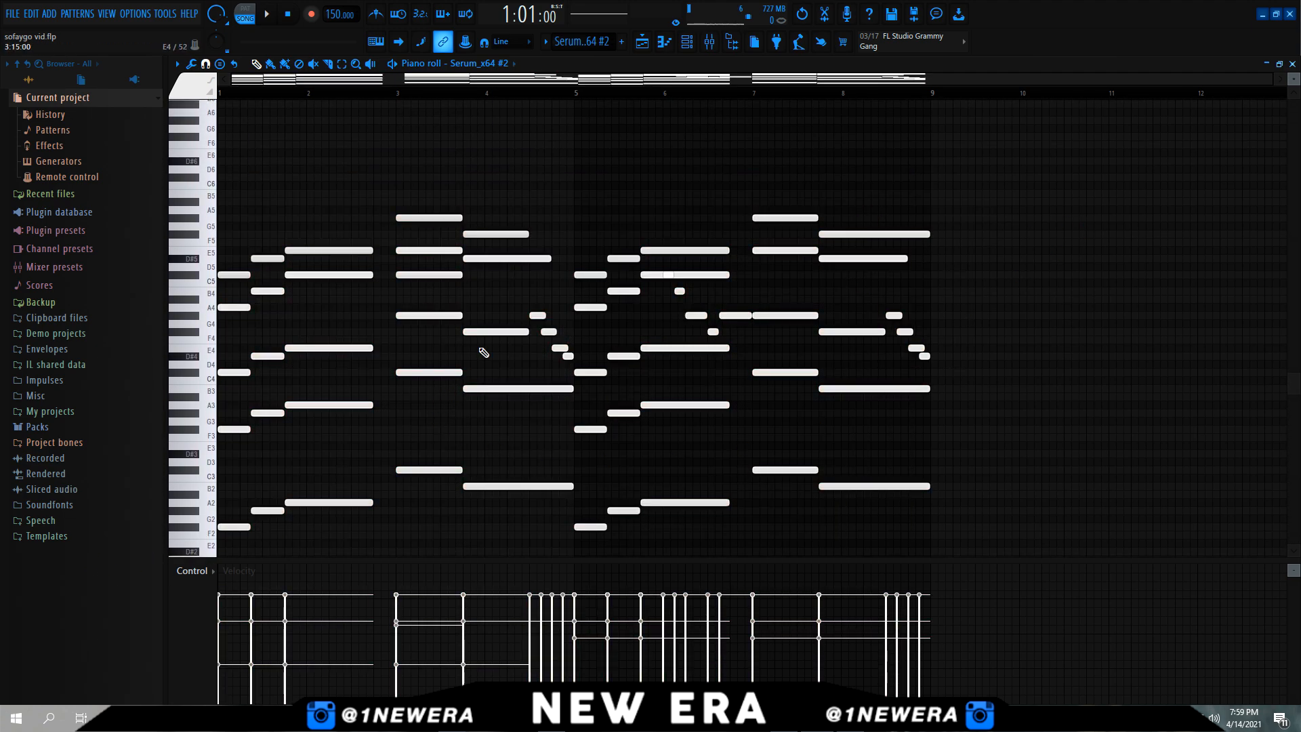
{"action": "scroll", "coordinate": [1295, 80], "scroll_direction": "up", "scroll_amount": 1}
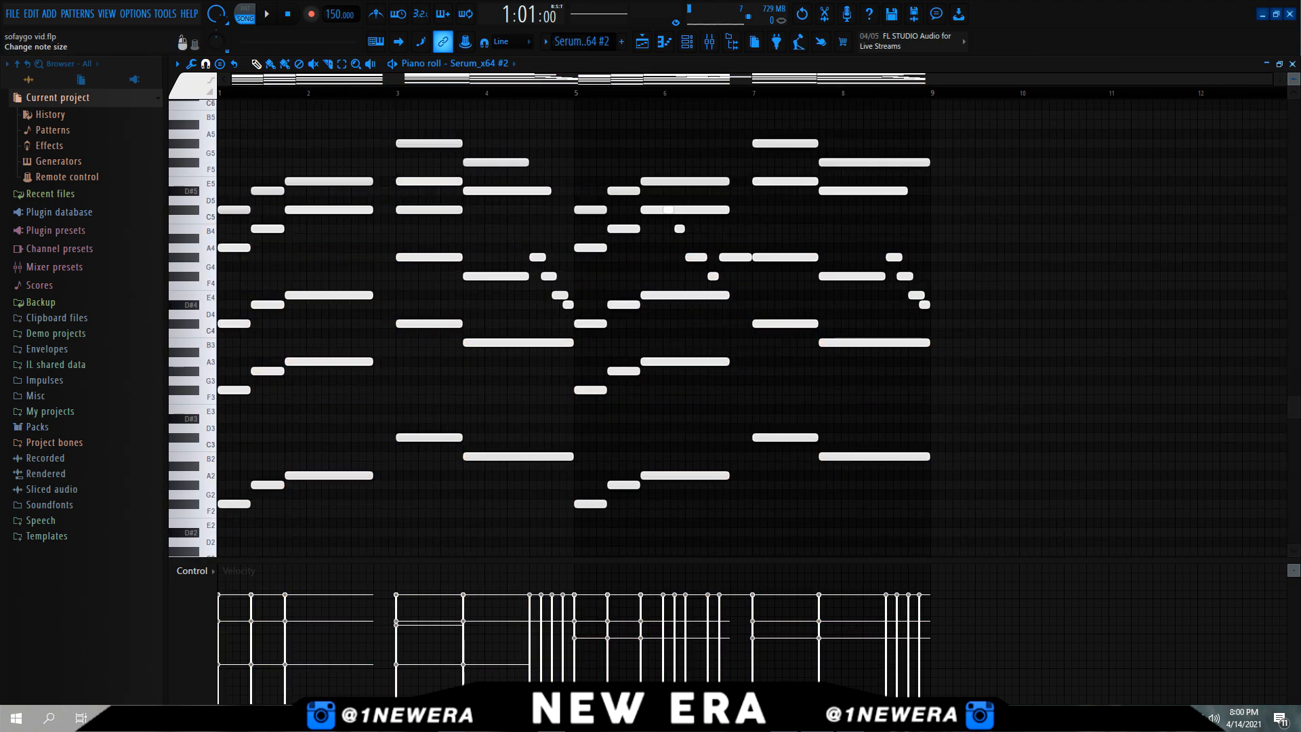
{"action": "scroll", "coordinate": [1295, 80], "scroll_direction": "up", "scroll_amount": 1}
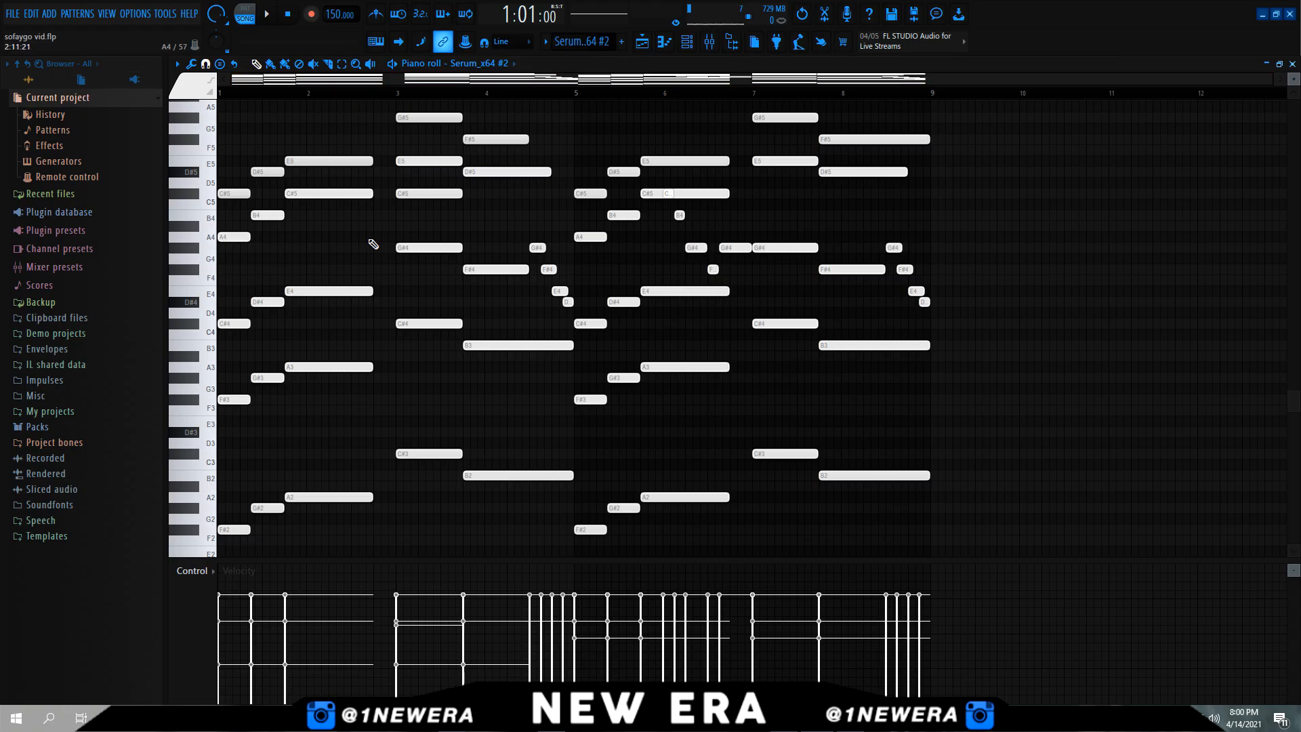
{"action": "key", "text": "space"}
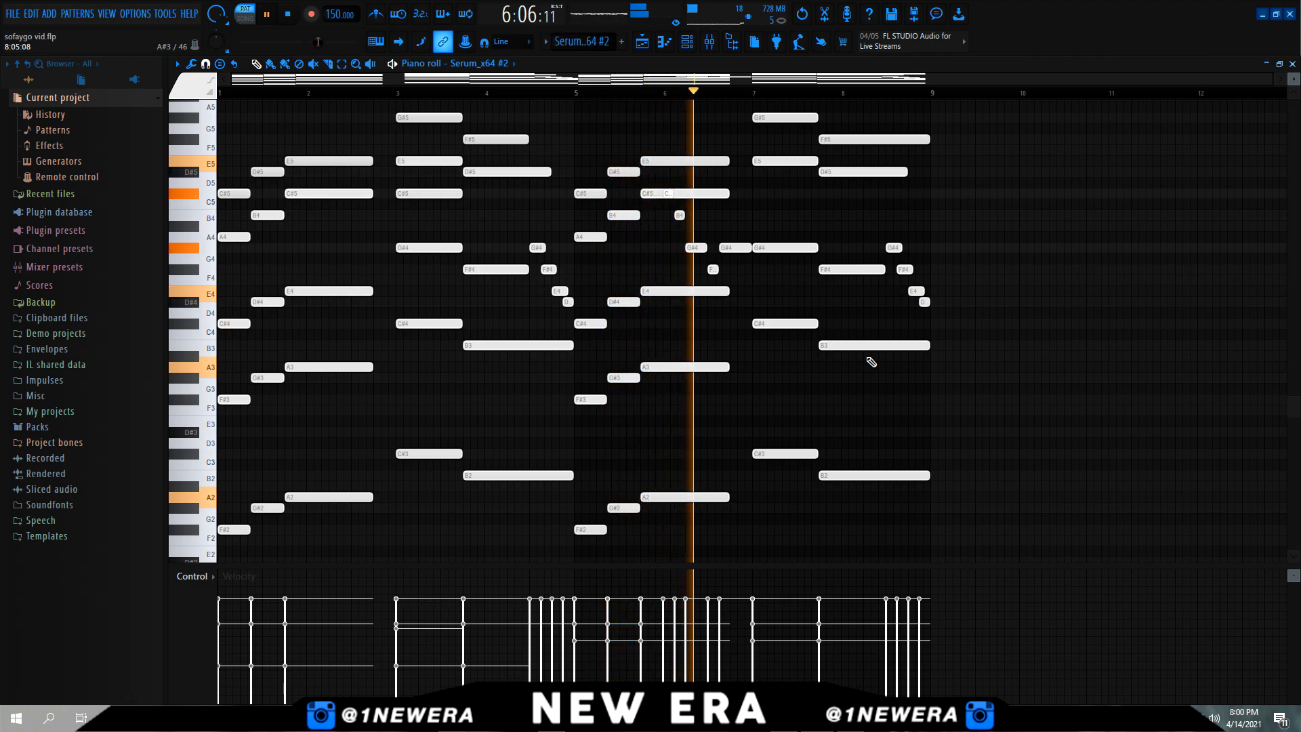
{"action": "scroll", "coordinate": [872, 362], "scroll_direction": "up", "scroll_amount": 2}
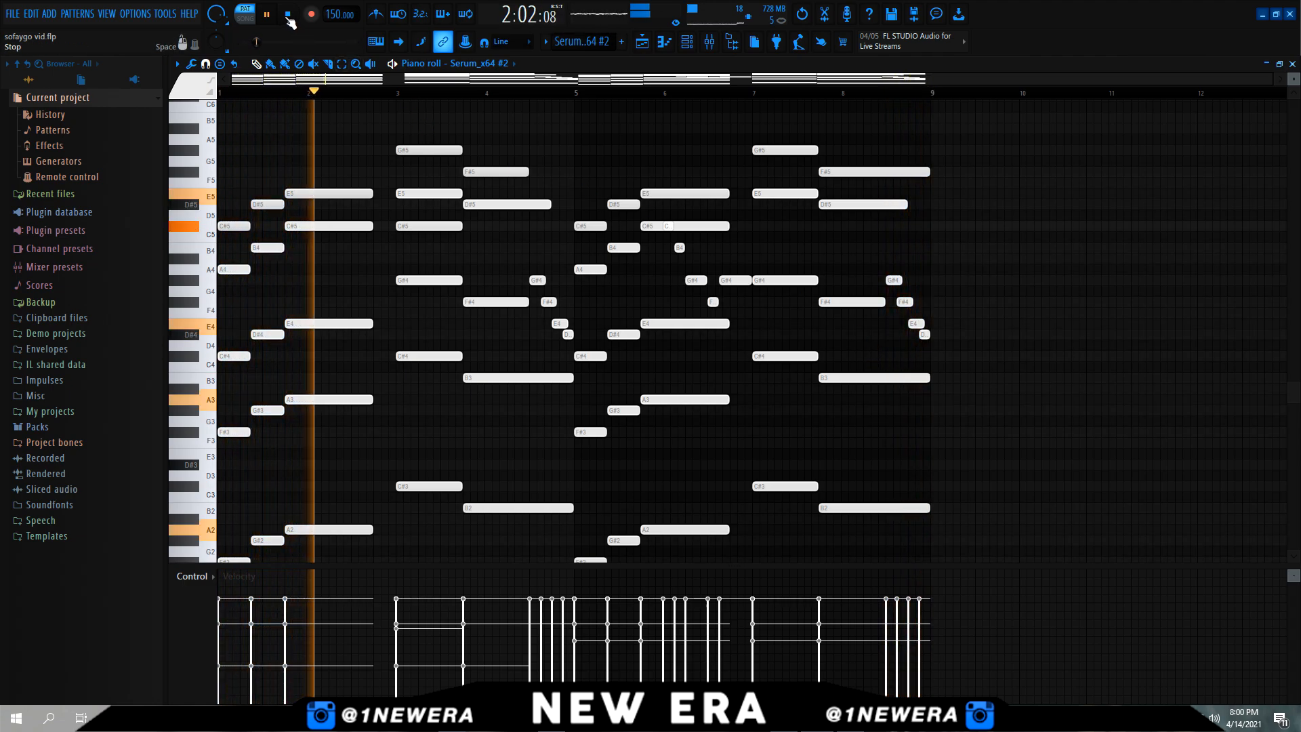
{"action": "left_click", "coordinate": [290, 17]}
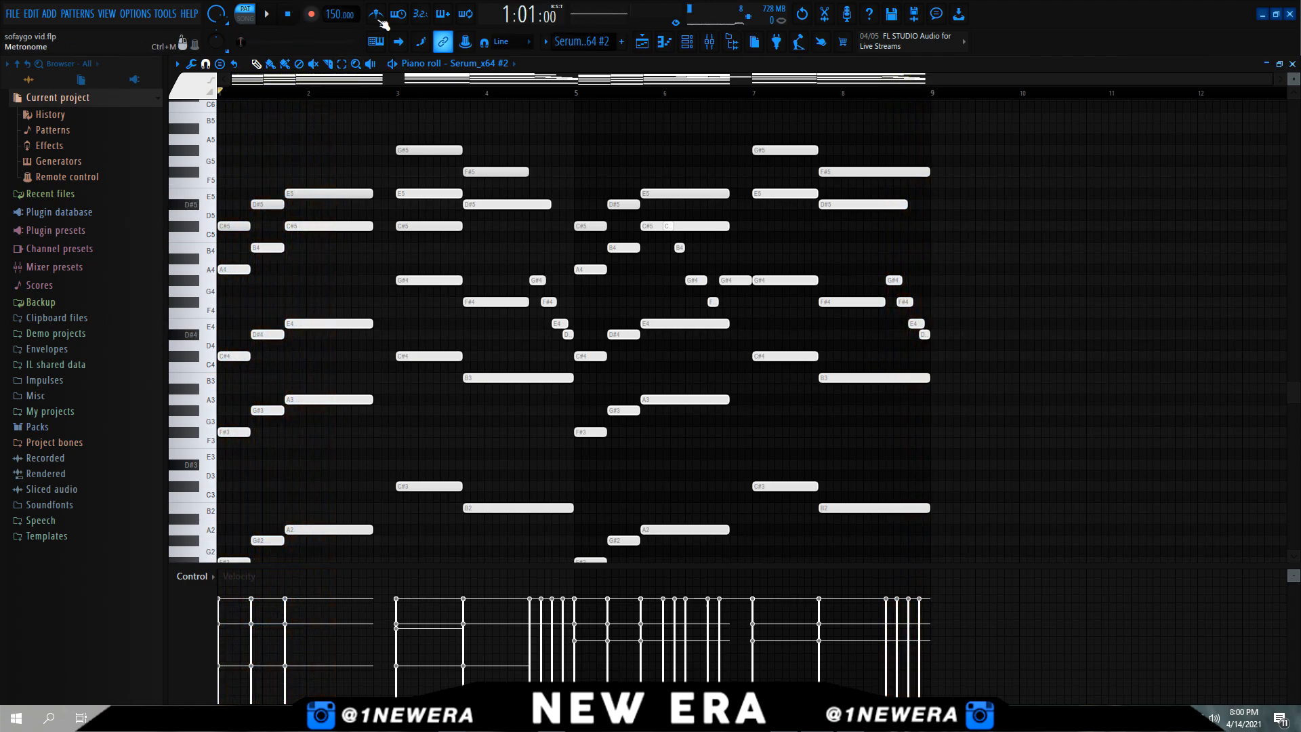
Examine the low bass notes and the stacked chord notes of the Serum_x64 #2 pattern.
{"action": "scroll", "coordinate": [532, 392], "scroll_direction": "down", "scroll_amount": 2}
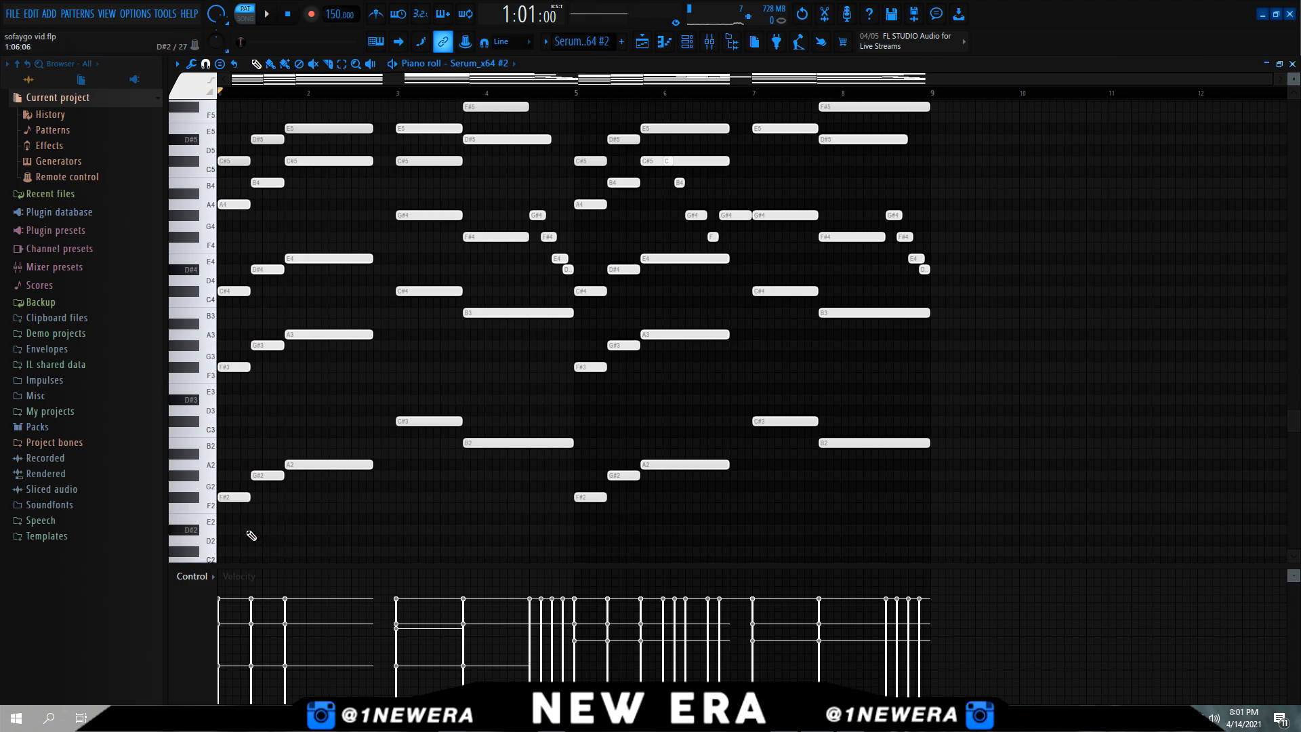
{"action": "left_click_drag", "start_coordinate": [242, 523], "coordinate": [973, 408]}
{"action": "left_click", "coordinate": [957, 411], "text": "ctrl"}
{"action": "scroll", "coordinate": [515, 401], "scroll_direction": "down", "scroll_amount": 1}
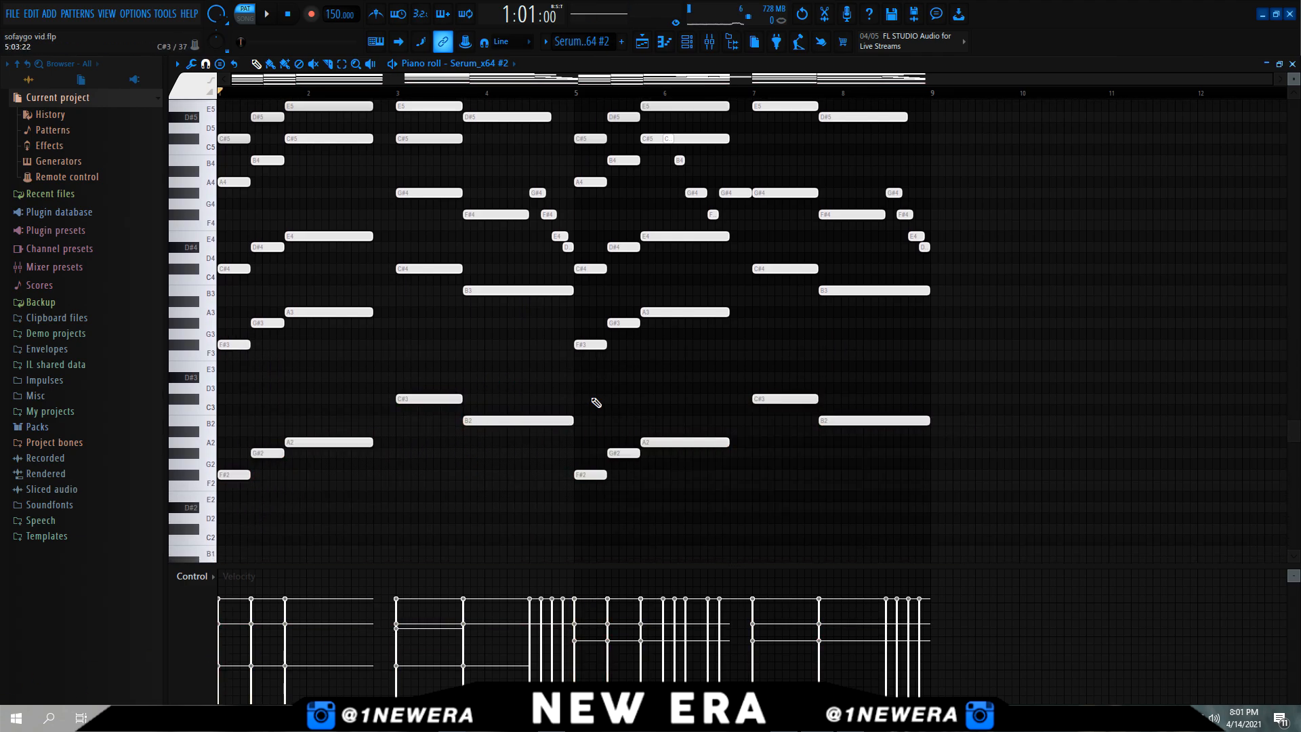
{"action": "scroll", "coordinate": [597, 402], "scroll_direction": "up", "scroll_amount": 3}
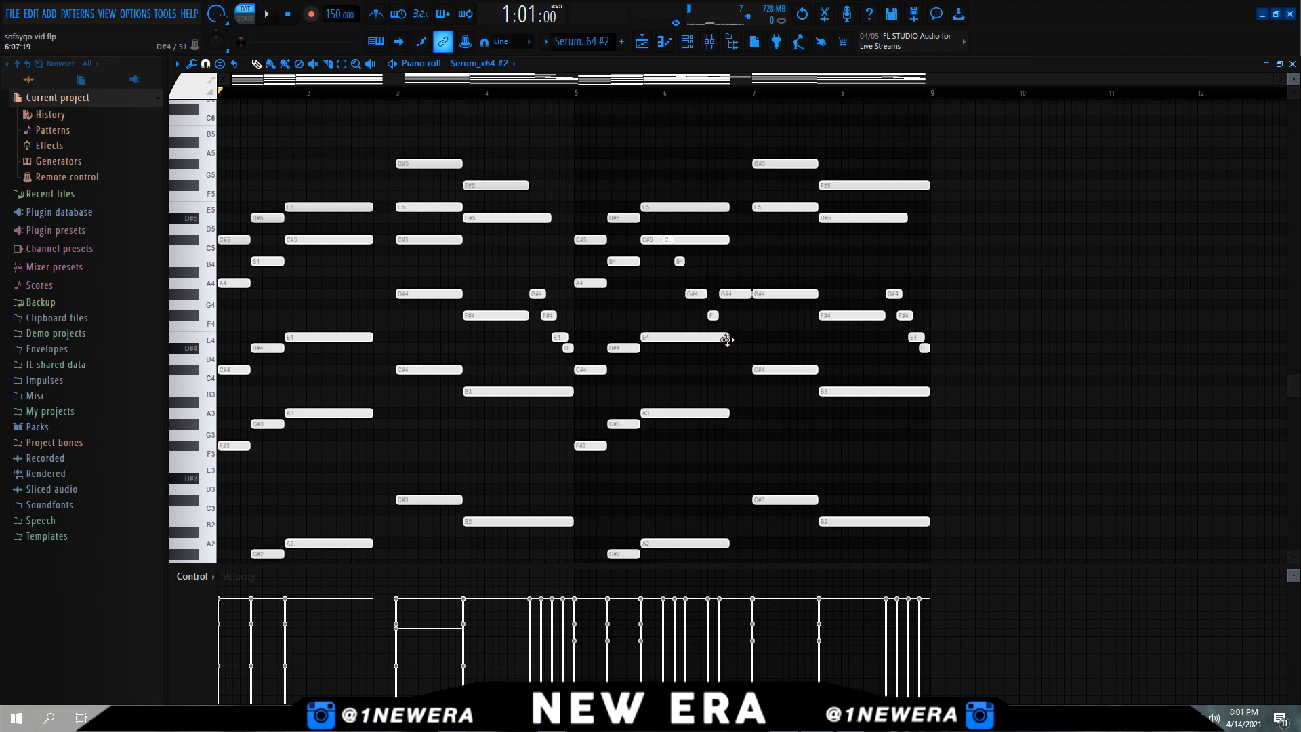
{"action": "left_click_drag", "start_coordinate": [952, 127], "coordinate": [470, 674]}
{"action": "left_click", "coordinate": [469, 674], "text": "ctrl"}
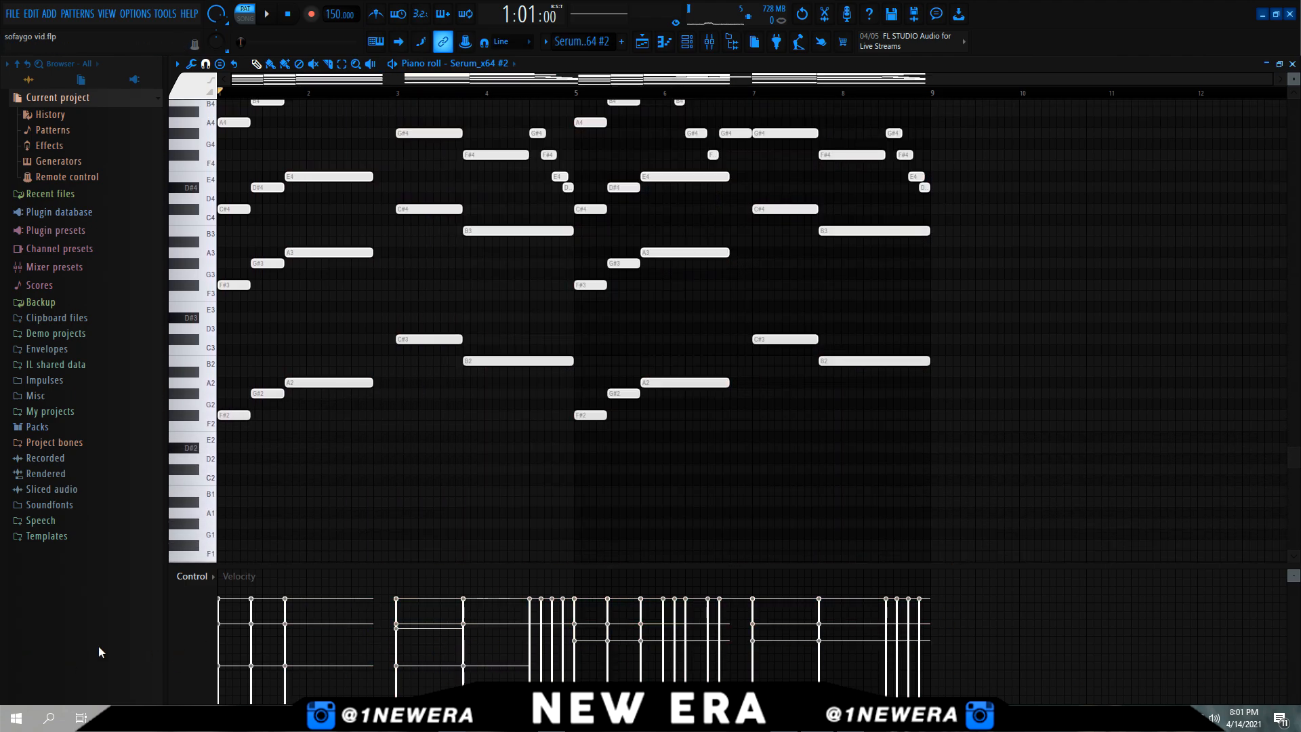
{"action": "scroll", "coordinate": [583, 467], "scroll_direction": "up", "scroll_amount": 5}
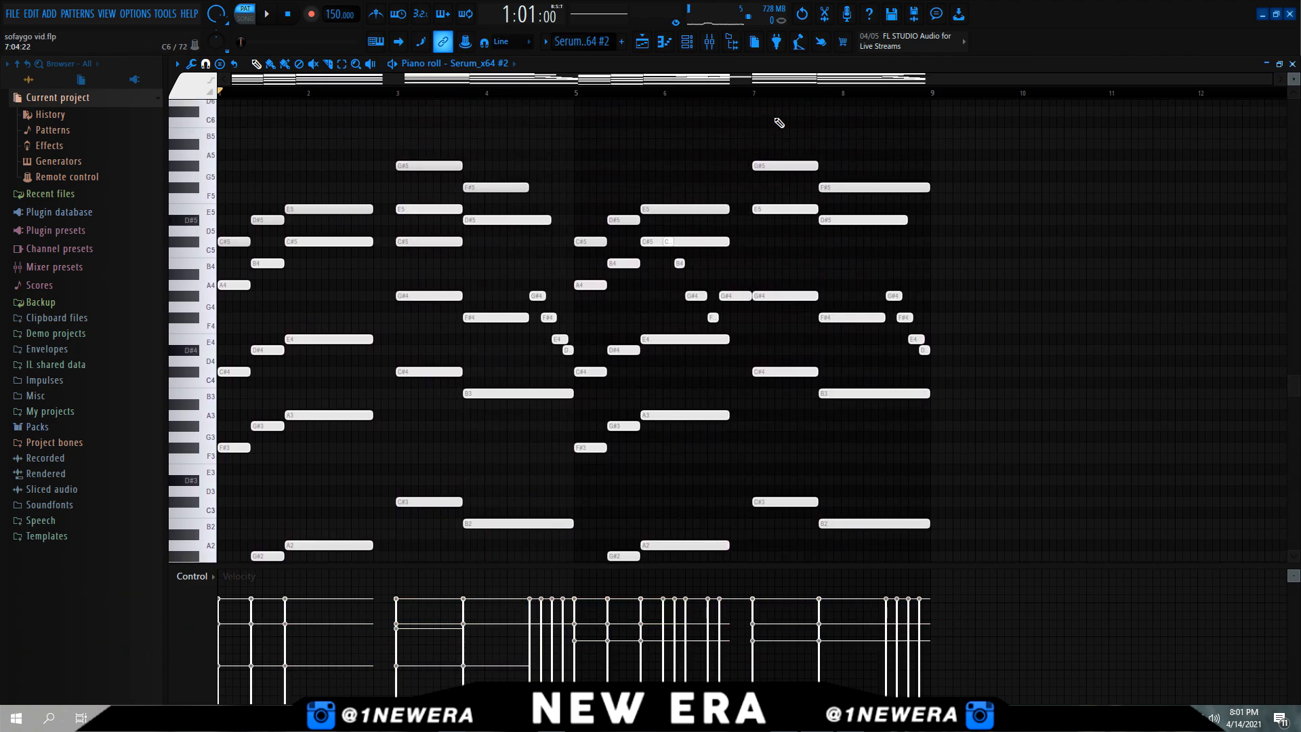
Open Fruity Delay 3 on the Serum_x64 mixer track, load its Default preset and close the plugin.
{"action": "left_click", "coordinate": [710, 43]}
{"action": "left_click", "coordinate": [1211, 115]}
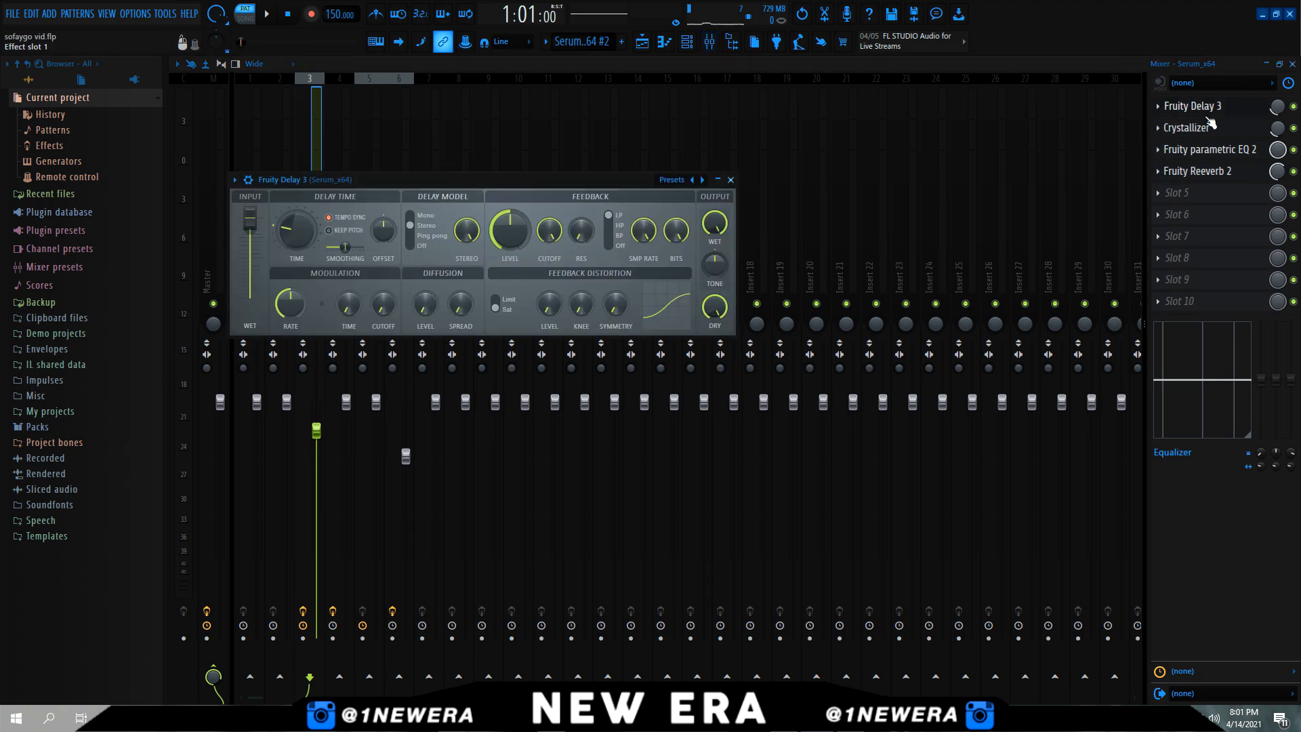
{"action": "left_click_drag", "start_coordinate": [477, 180], "coordinate": [539, 192]}
{"action": "right_click", "coordinate": [765, 193]}
{"action": "left_click", "coordinate": [790, 226]}
{"action": "left_click_drag", "start_coordinate": [686, 195], "coordinate": [720, 209]}
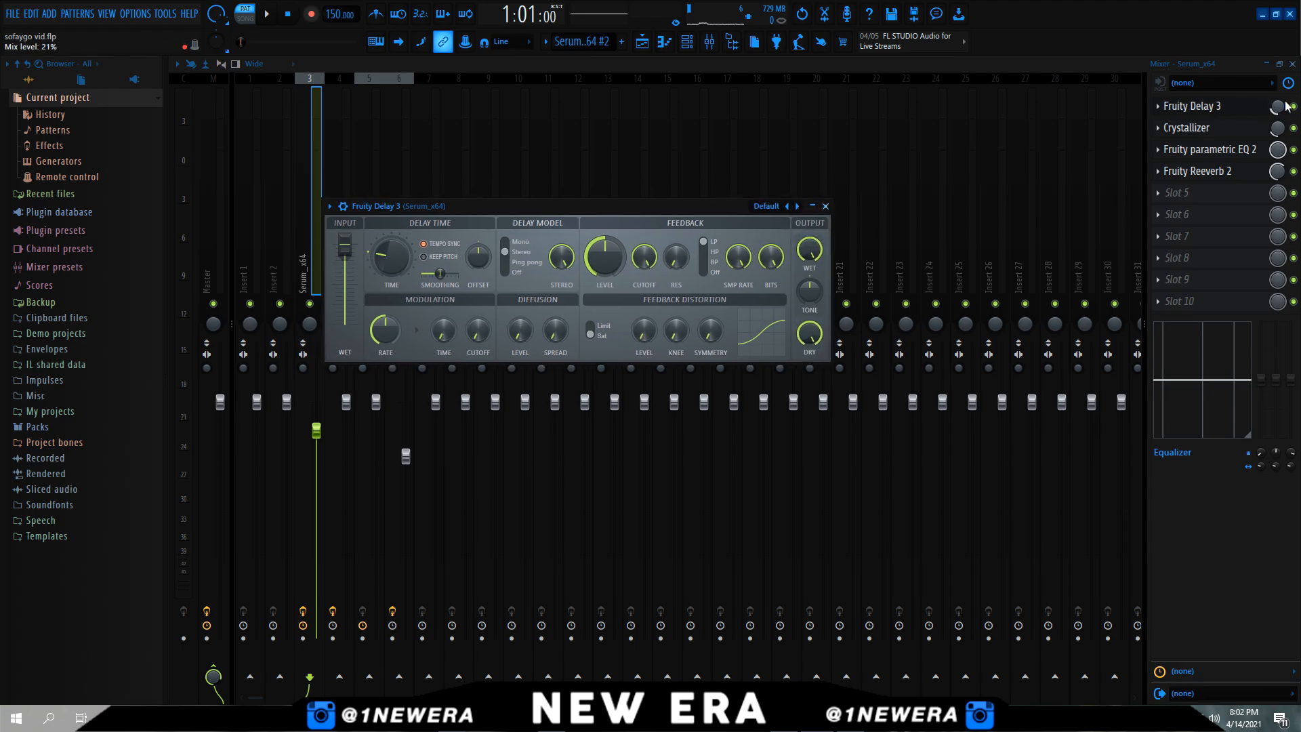
{"action": "left_click", "coordinate": [826, 206]}
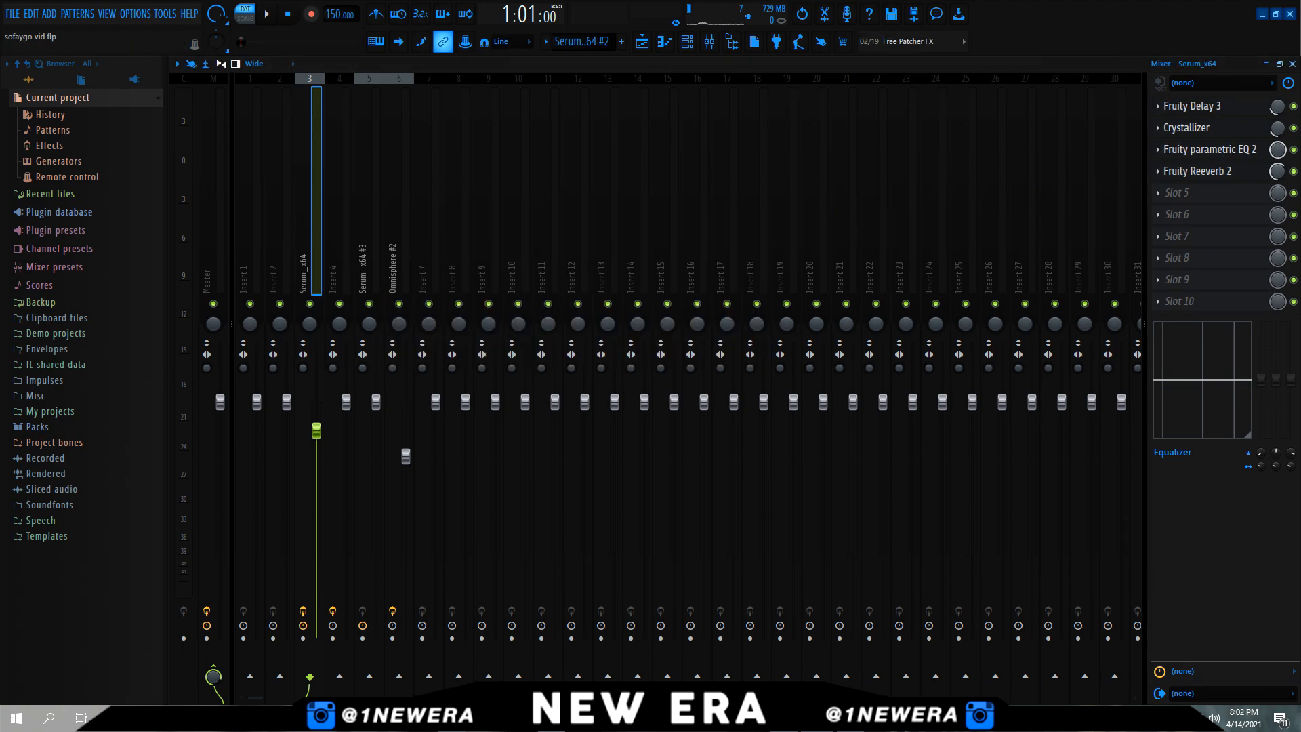
Inspect the Crystallizer settings on the Serum_x64 mixer track and close the plugin.
{"action": "left_click", "coordinate": [1187, 127]}
{"action": "left_click_drag", "start_coordinate": [557, 183], "coordinate": [577, 218]}
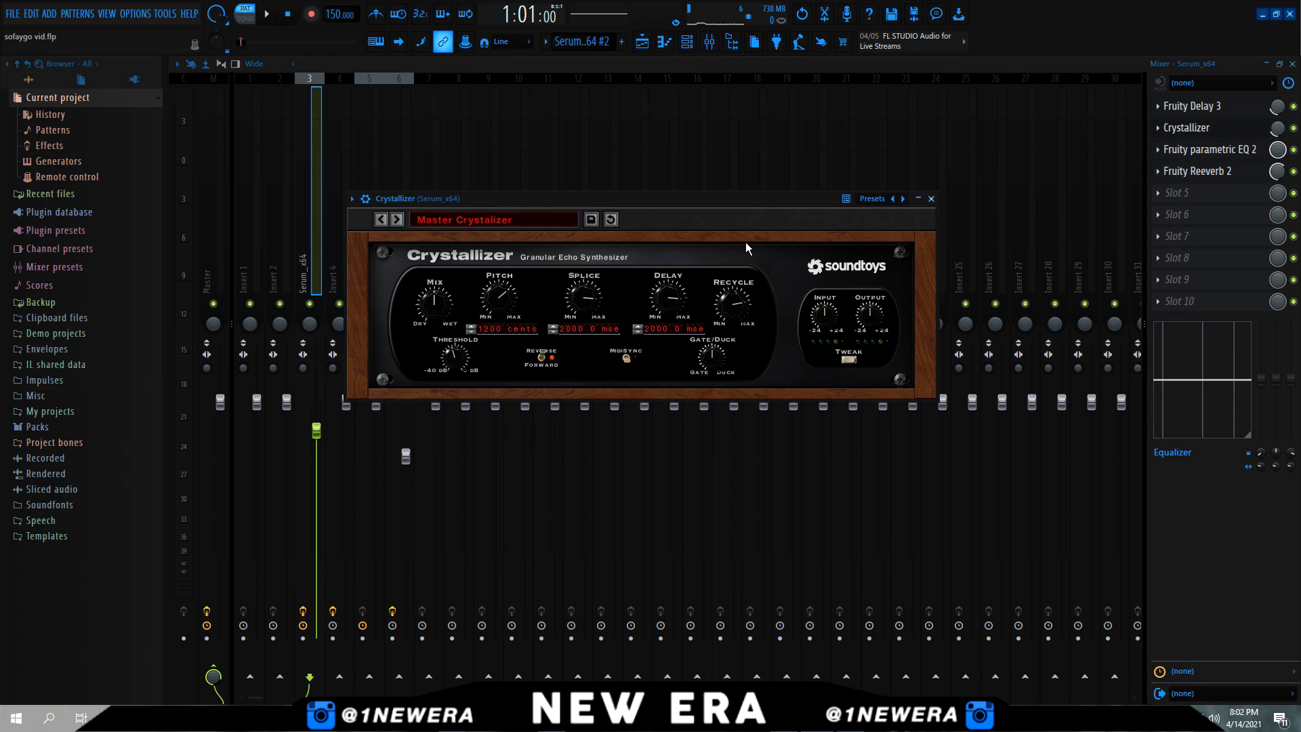
{"action": "left_click", "coordinate": [931, 198]}
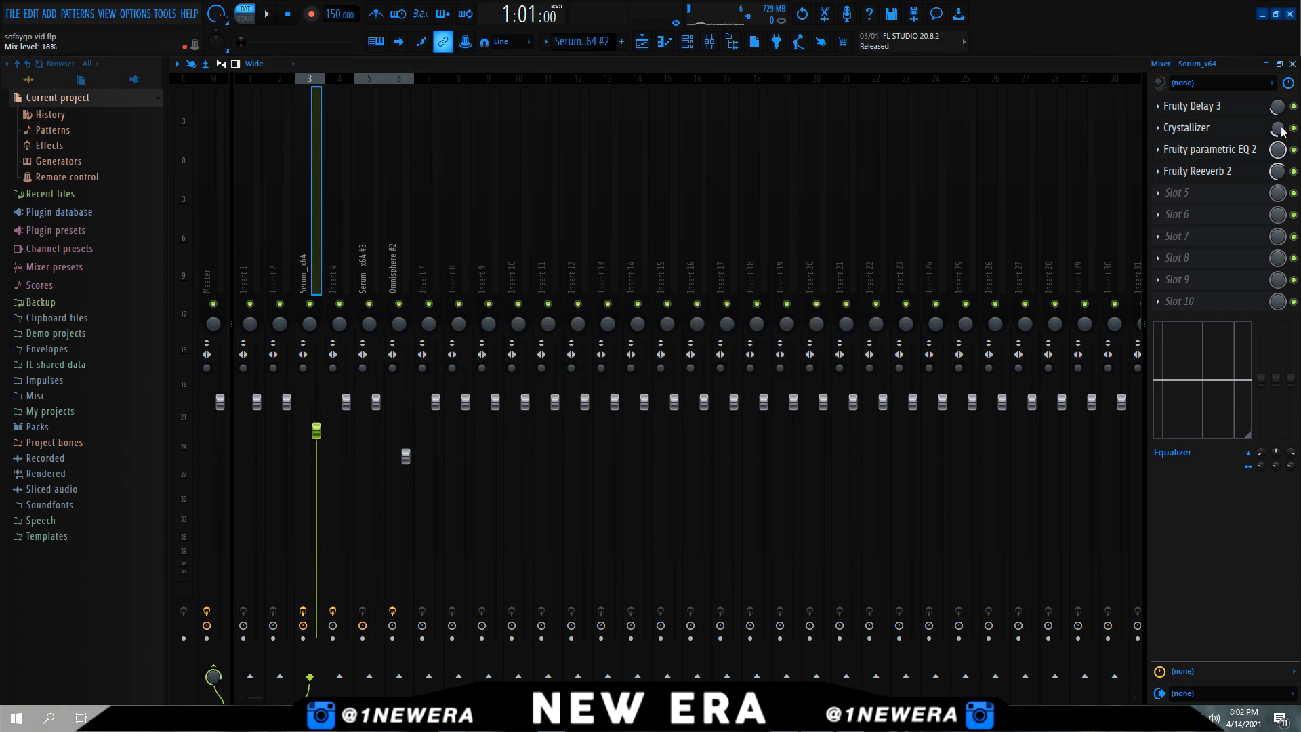
Fine-tune the low-cut and band 7 low-pass points in the Serum_x64 track's Fruity parametric EQ 2 and close it.
{"action": "left_click", "coordinate": [1244, 150]}
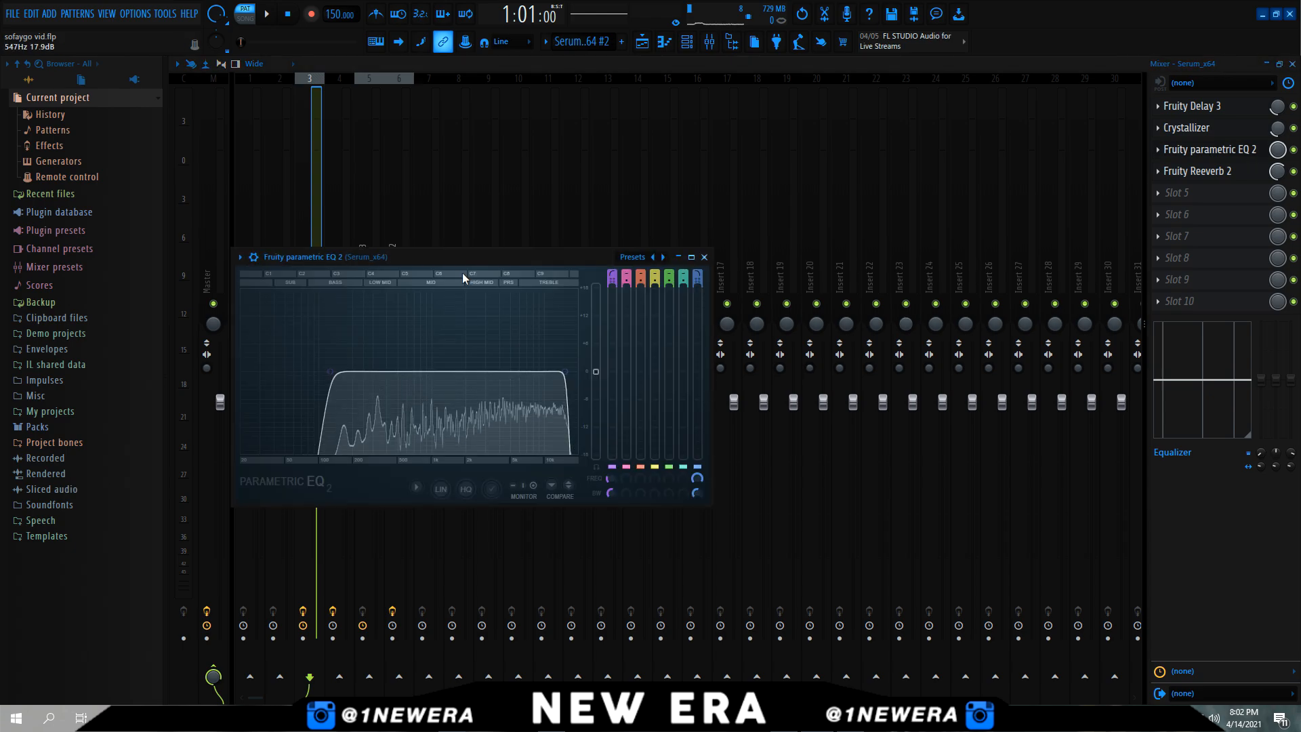
{"action": "left_click_drag", "start_coordinate": [691, 387], "coordinate": [687, 379]}
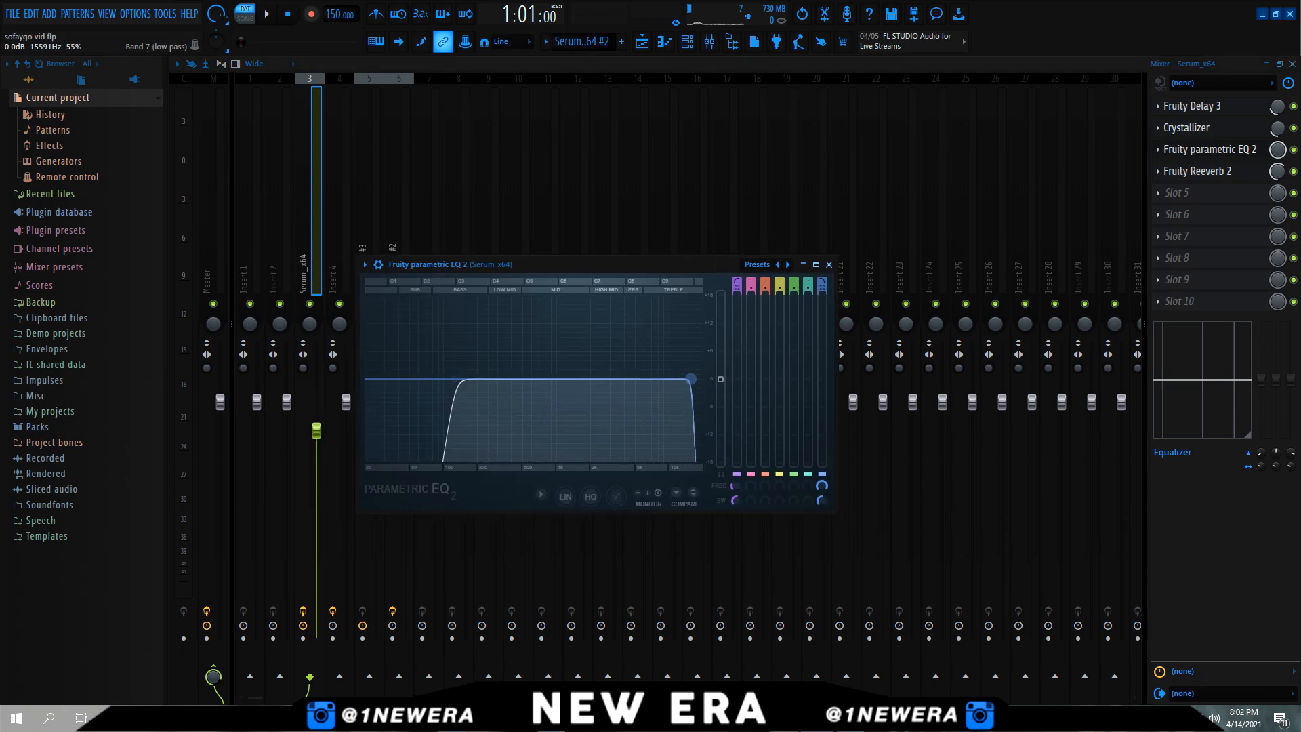
{"action": "left_click_drag", "start_coordinate": [455, 379], "coordinate": [460, 379]}
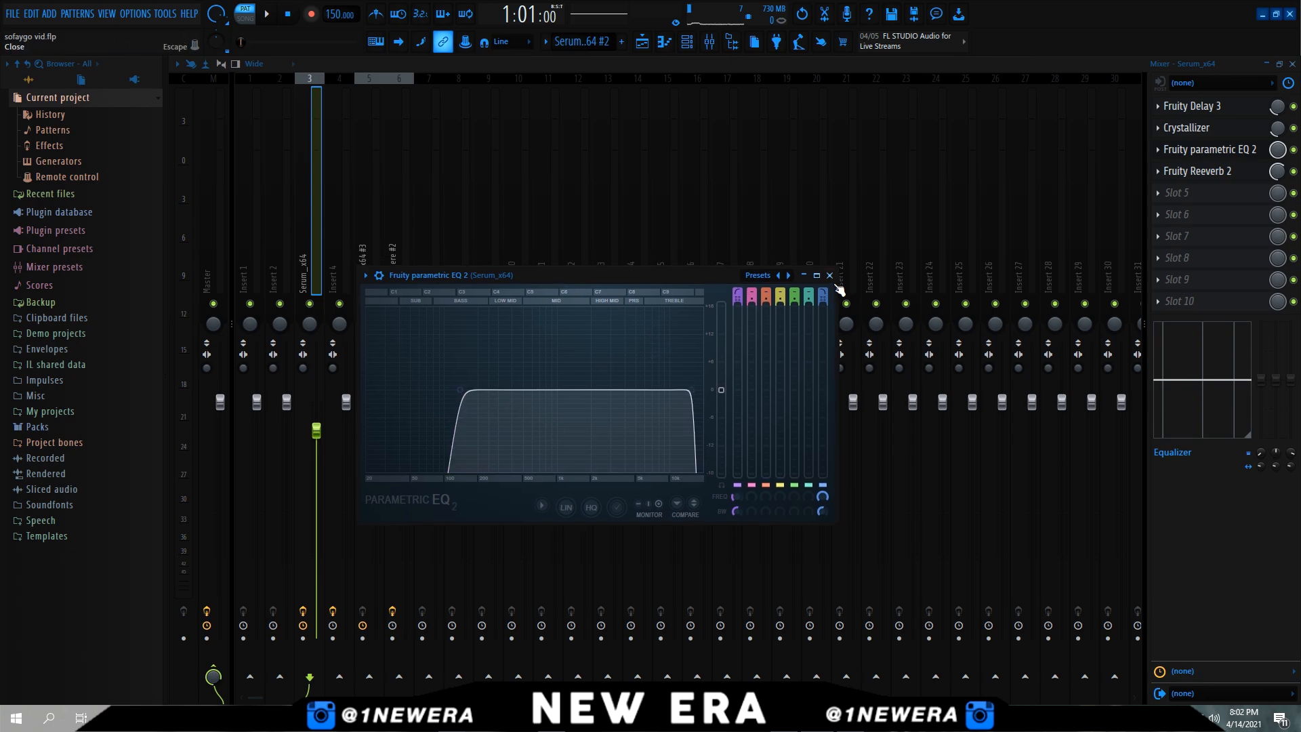
{"action": "left_click", "coordinate": [829, 265]}
Inspect the Fruity Reeverb 2 settings on the Serum_x64 track, then close the plugin and the mixer.
{"action": "left_click", "coordinate": [1196, 171]}
{"action": "left_click_drag", "start_coordinate": [526, 298], "coordinate": [646, 311]}
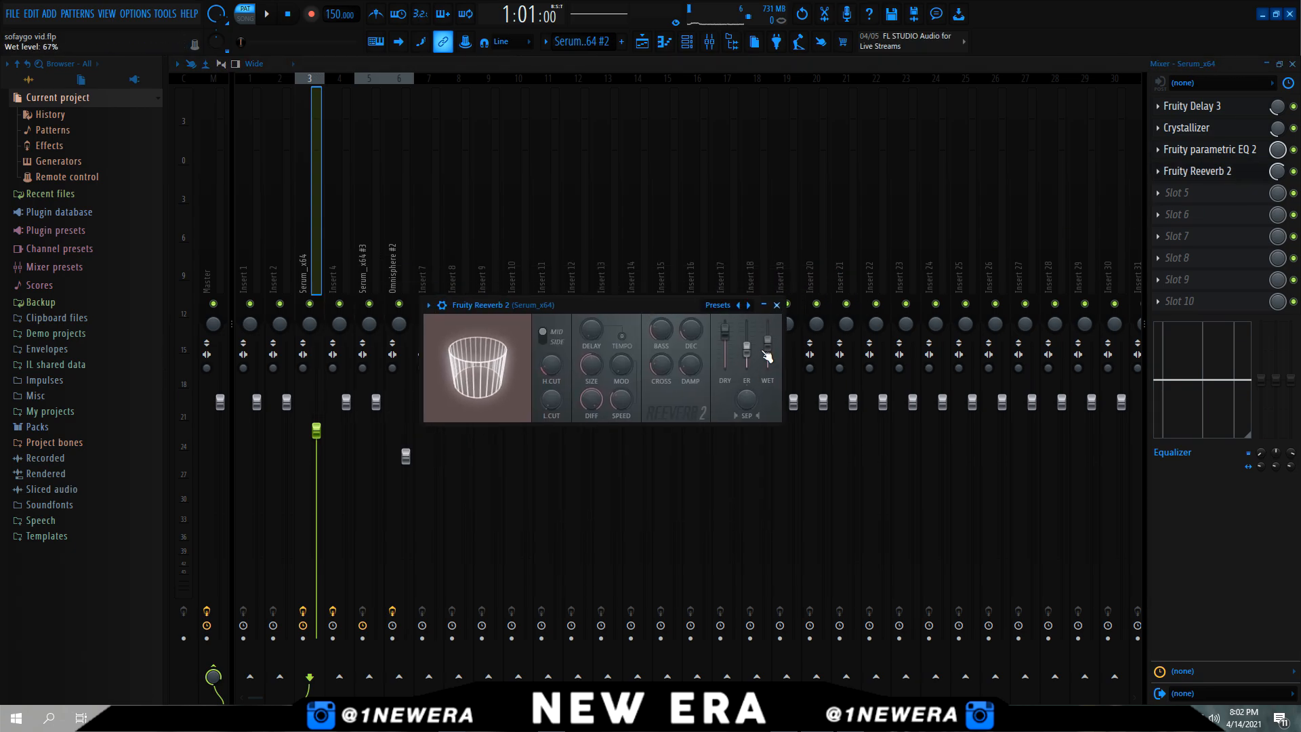
{"action": "left_click", "coordinate": [778, 305]}
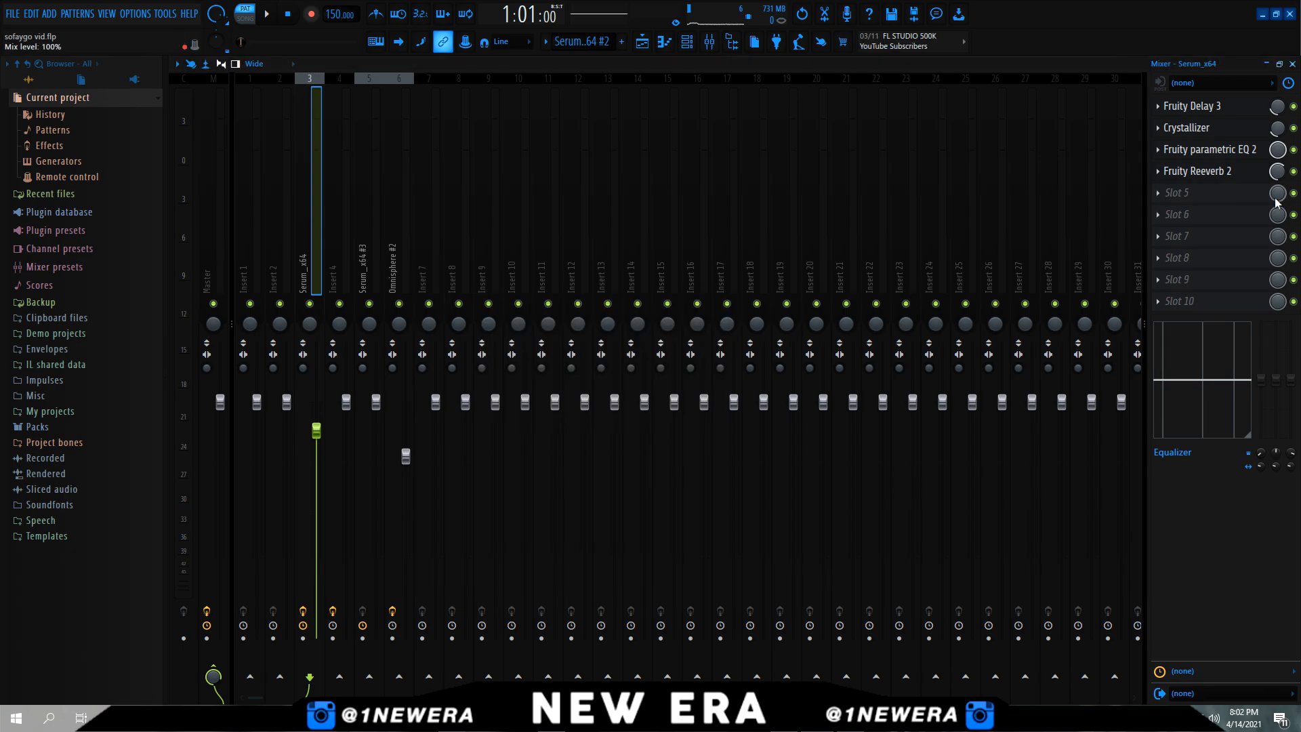
{"action": "left_click", "coordinate": [1292, 63]}
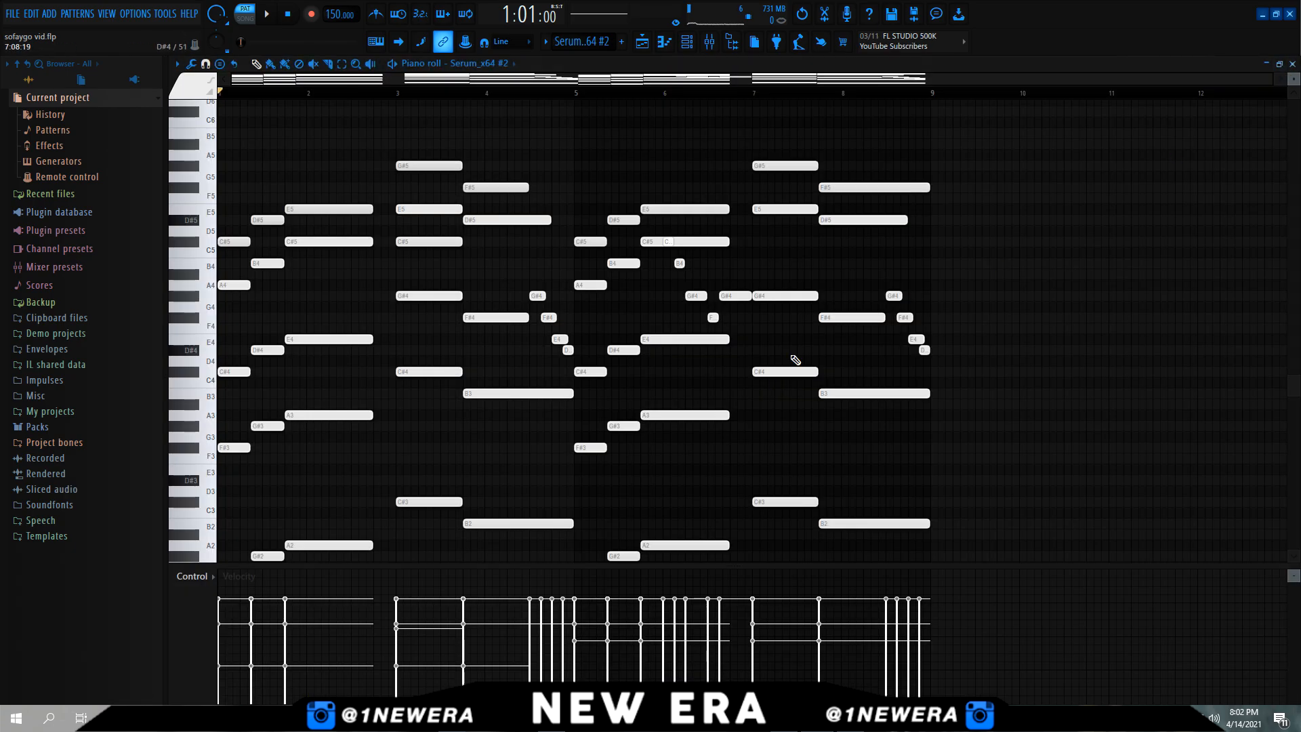
Examine the opening chords of the Serum_x64 #2 pattern, comparing their upper notes with their lower notes.
{"action": "left_click", "coordinate": [1293, 65]}
{"action": "left_click", "coordinate": [486, 299]}
{"action": "scroll", "coordinate": [407, 303], "scroll_direction": "down", "scroll_amount": 2}
{"action": "left_click", "coordinate": [332, 279]}
{"action": "left_click_drag", "start_coordinate": [395, 276], "coordinate": [238, 326]}
{"action": "left_click_drag", "start_coordinate": [232, 271], "coordinate": [429, 281]}
{"action": "left_click_drag", "start_coordinate": [302, 332], "coordinate": [224, 437]}
{"action": "left_click", "coordinate": [342, 368], "text": "ctrl"}
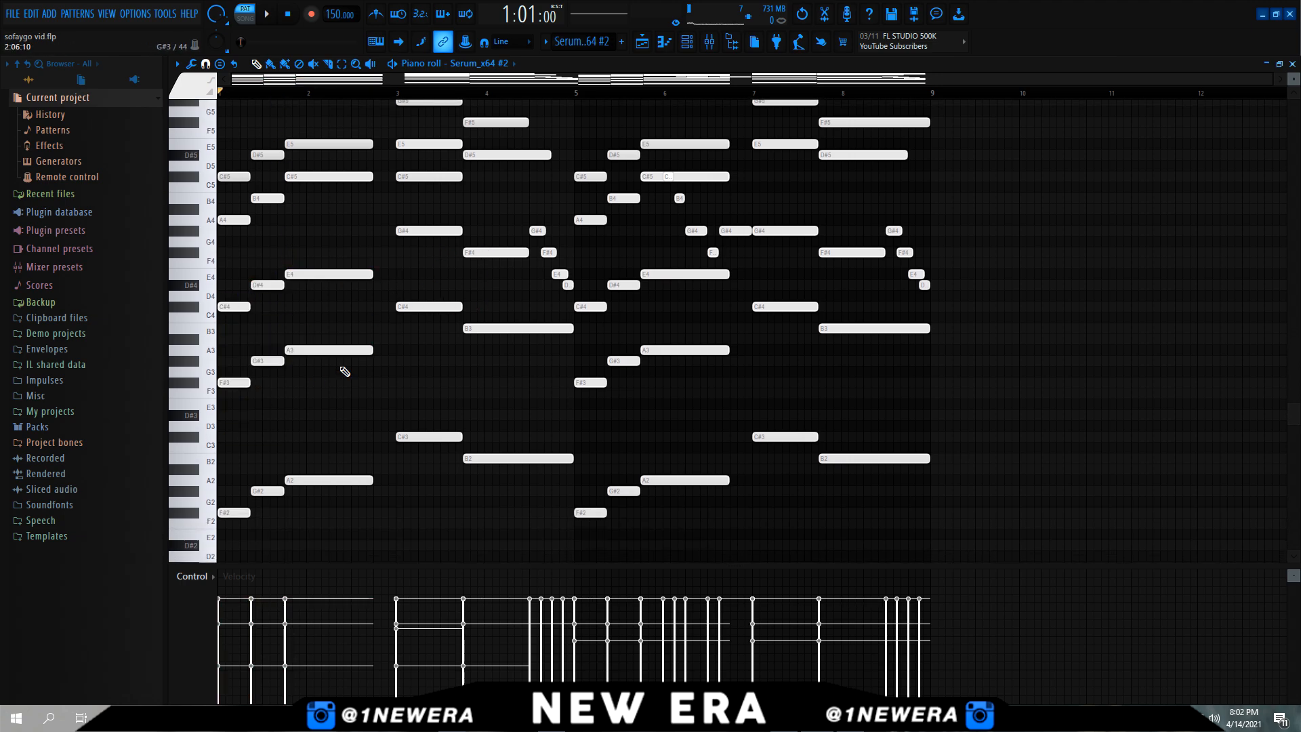
{"action": "scroll", "coordinate": [373, 364], "scroll_direction": "up", "scroll_amount": 6}
{"action": "scroll", "coordinate": [403, 360], "scroll_direction": "down", "scroll_amount": 3}
{"action": "scroll", "coordinate": [260, 298], "scroll_direction": "down", "scroll_amount": 3}
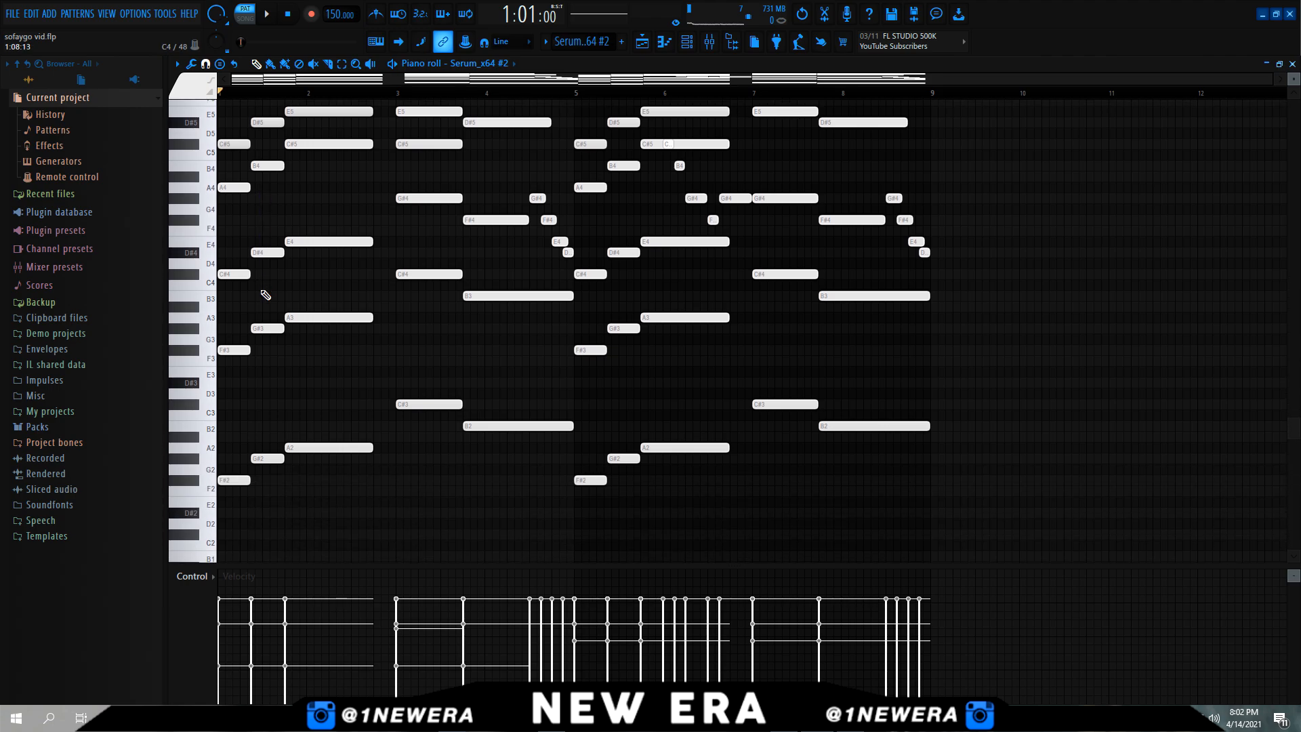
Delete the six upper notes of the first three Serum_x64 #2 chords and play the pattern back.
{"action": "right_click", "coordinate": [298, 176]}
{"action": "right_click", "coordinate": [288, 209]}
{"action": "right_click", "coordinate": [267, 231]}
{"action": "right_click", "coordinate": [267, 187]}
{"action": "right_click", "coordinate": [234, 208]}
{"action": "right_click", "coordinate": [234, 252]}
{"action": "key", "text": "space"}
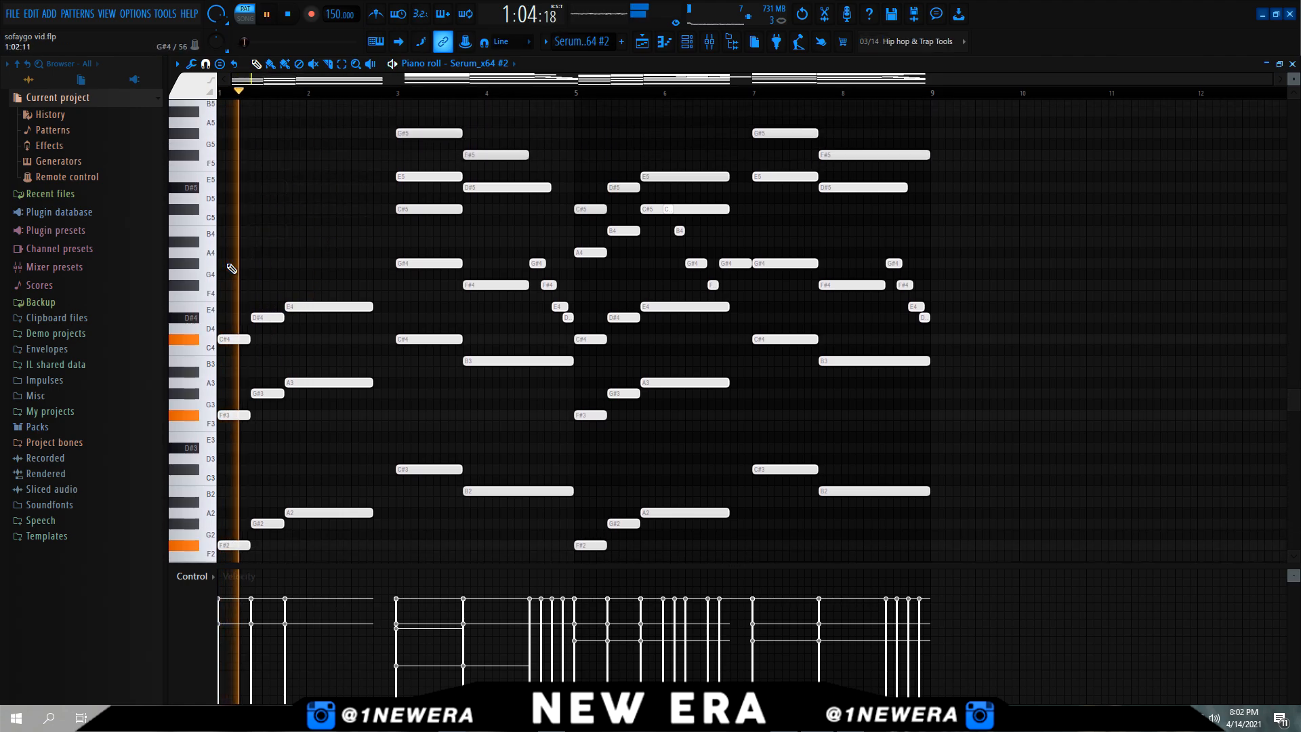
Undo the deletion of the six upper chord notes and stop playback.
{"action": "key", "text": "ctrl+z"}
{"action": "key", "text": "ctrl+z"}
{"action": "key", "text": "ctrl+z"}
{"action": "key", "text": "ctrl+z"}
{"action": "key", "text": "ctrl+z"}
{"action": "key", "text": "ctrl+z"}
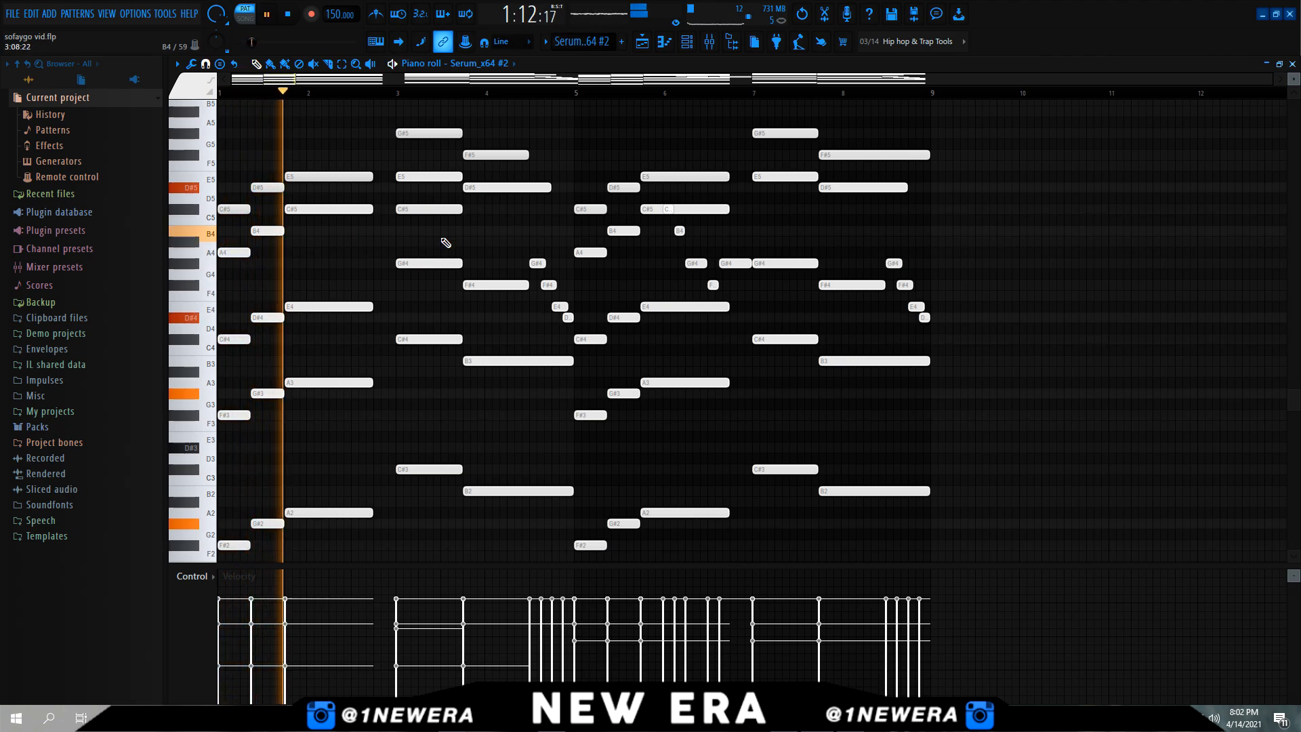
{"action": "key", "text": "space"}
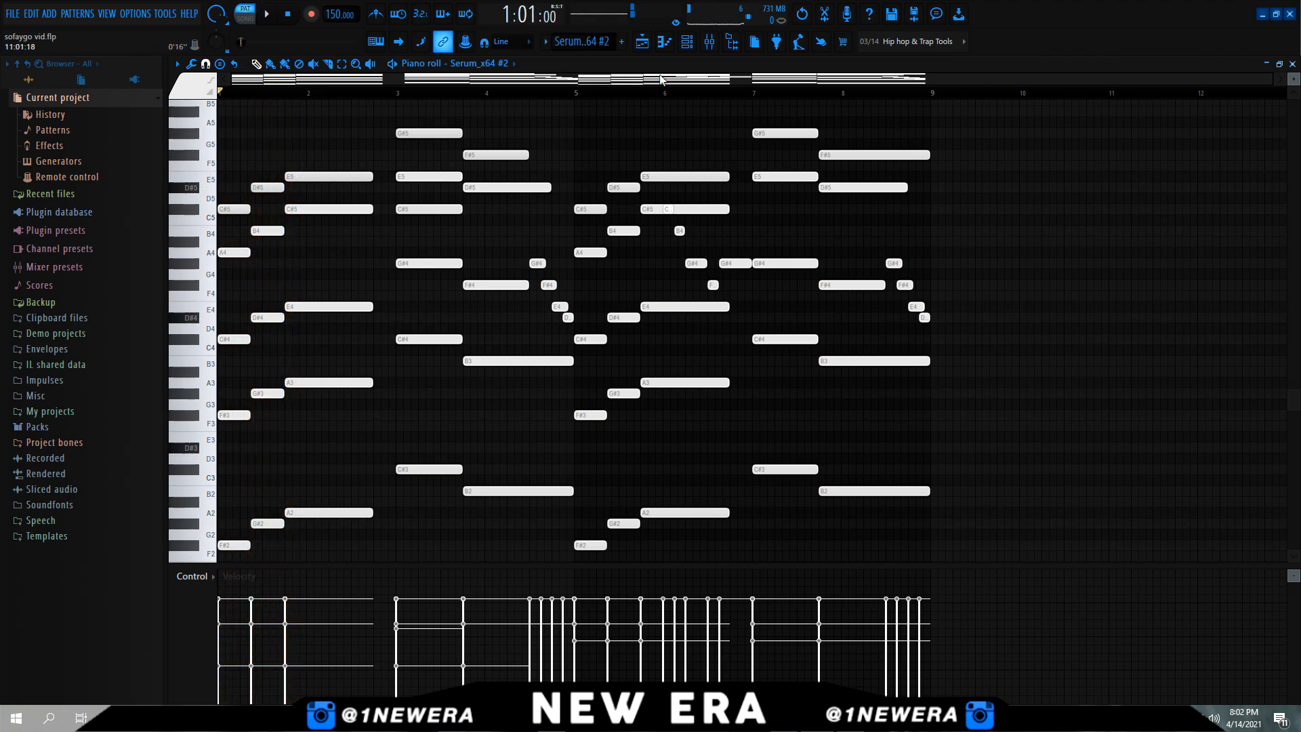
{"action": "scroll", "coordinate": [831, 245], "scroll_direction": "up", "scroll_amount": 2}
{"action": "scroll", "coordinate": [831, 242], "scroll_direction": "down", "scroll_amount": 3}
{"action": "scroll", "coordinate": [831, 241], "scroll_direction": "up", "scroll_amount": 1}
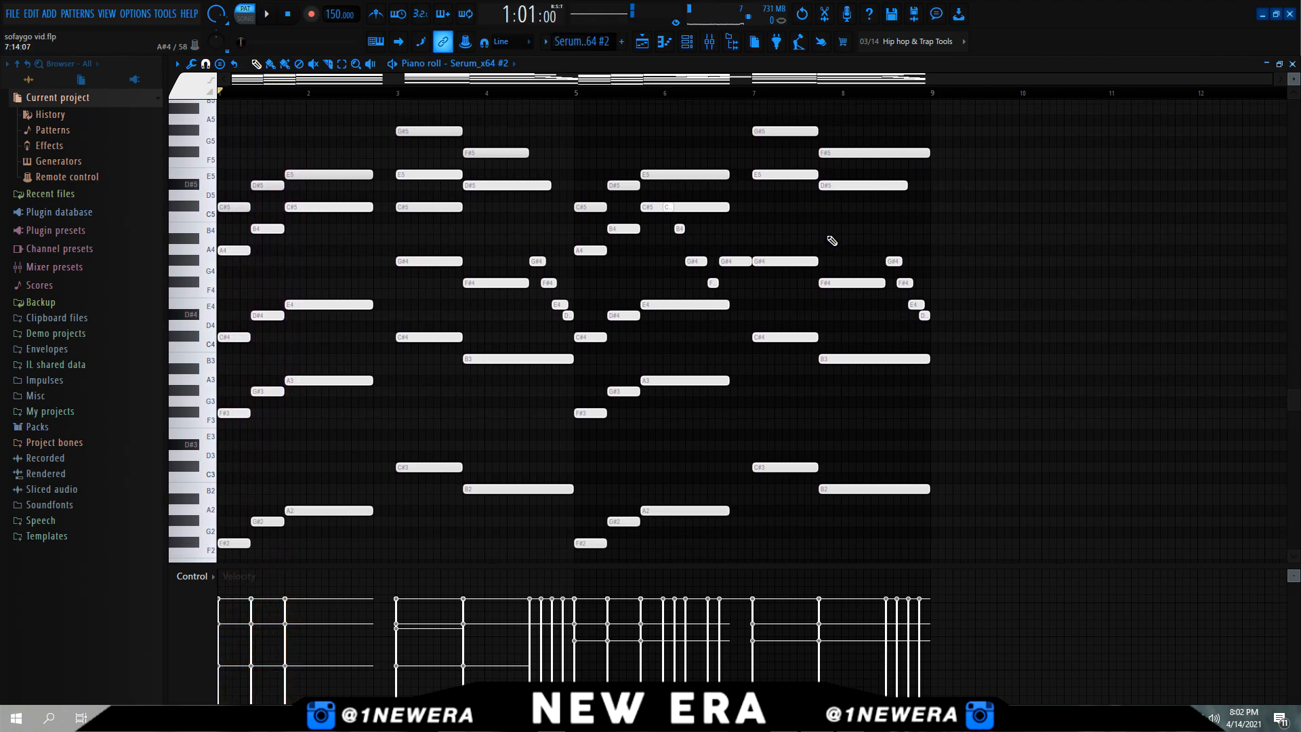
Return to the playlist, select the Serum_x64 pattern, stop playback and open its clip in the piano roll.
{"action": "left_click", "coordinate": [1293, 64]}
{"action": "left_click", "coordinate": [219, 134]}
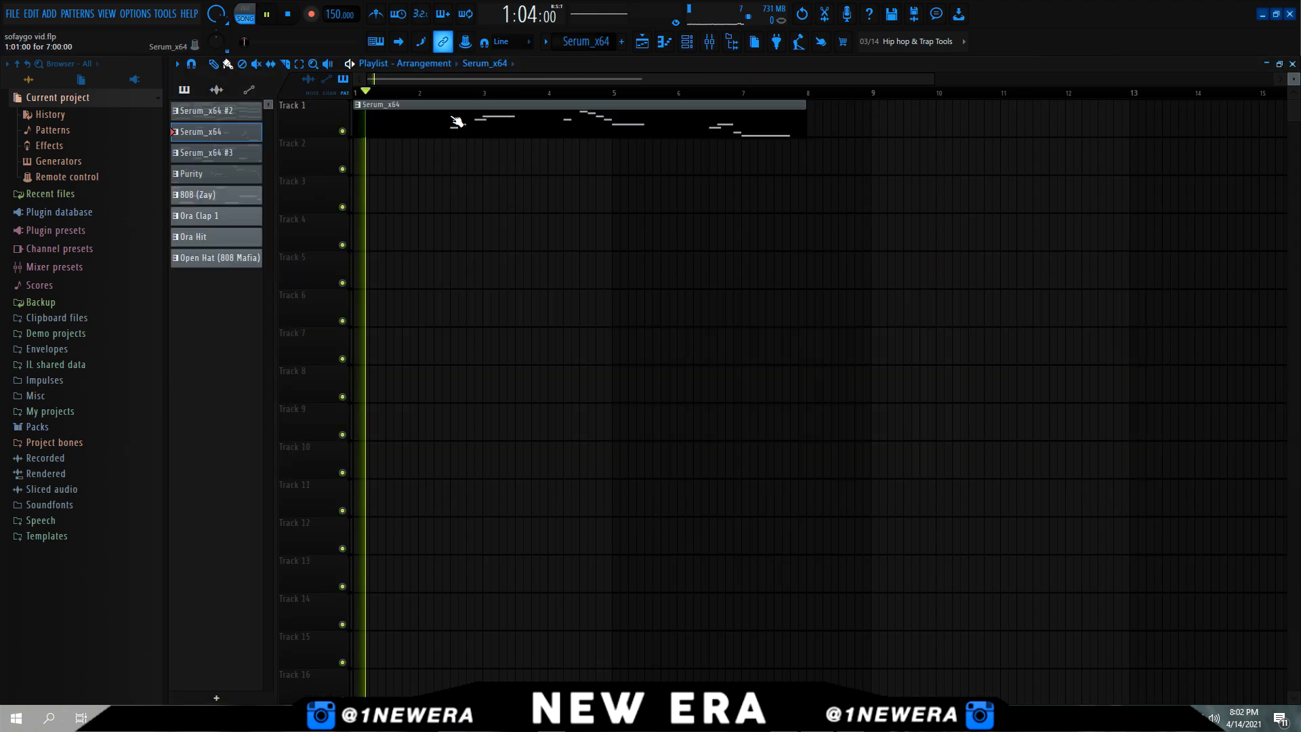
{"action": "key", "text": "space"}
{"action": "double_click", "coordinate": [456, 123]}
{"action": "scroll", "coordinate": [529, 183], "scroll_direction": "up", "scroll_amount": 8}
{"action": "scroll", "coordinate": [745, 203], "scroll_direction": "down", "scroll_amount": 3}
Look over the Serum_x64 counter-melody notes and play them back.
{"action": "left_click_drag", "start_coordinate": [898, 170], "coordinate": [235, 523], "text": "ctrl"}
{"action": "left_click", "coordinate": [235, 523], "text": "ctrl"}
{"action": "scroll", "coordinate": [542, 393], "scroll_direction": "up", "scroll_amount": 3}
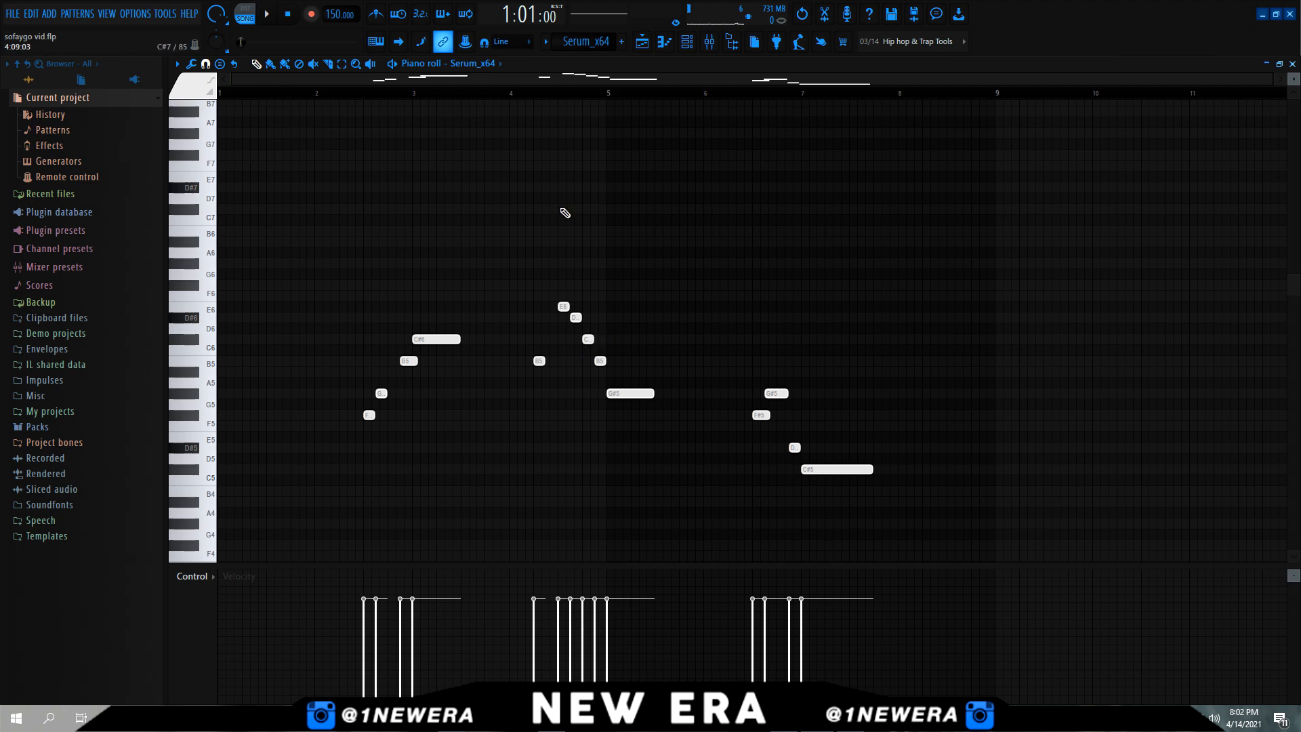
{"action": "left_click", "coordinate": [392, 63]}
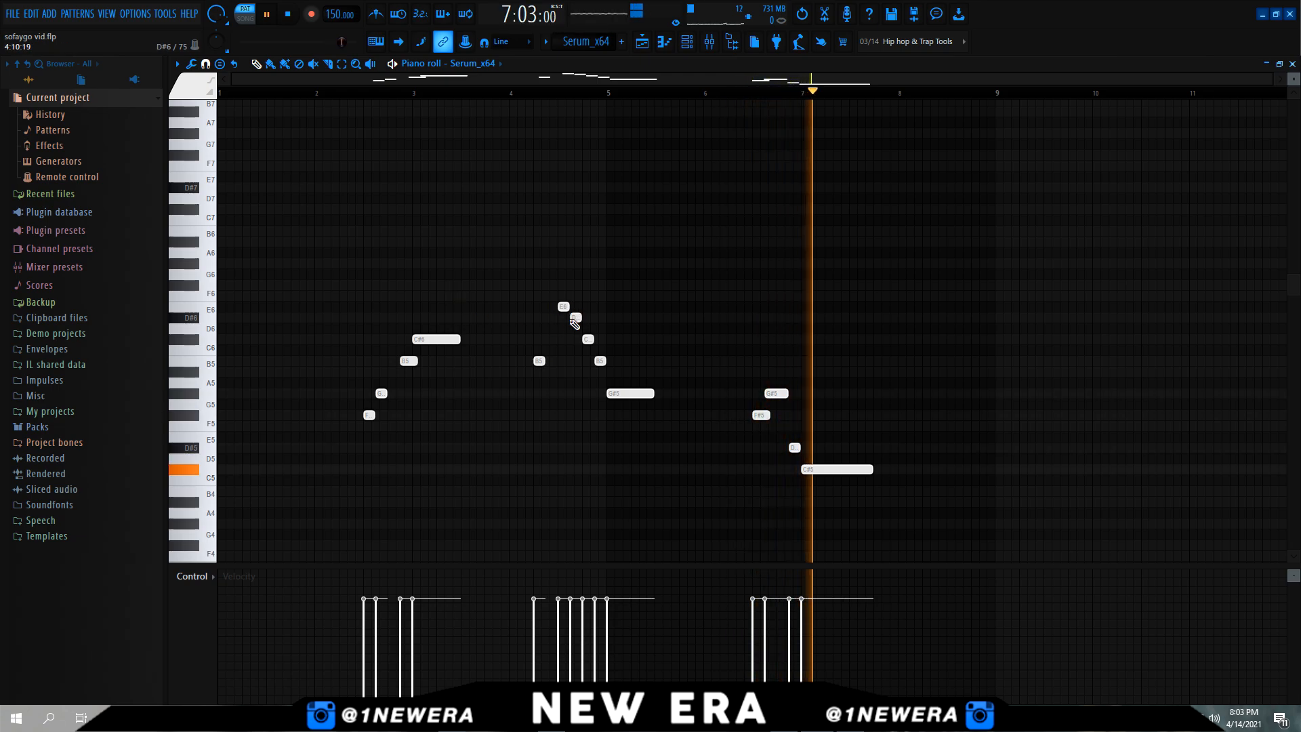
Undo the last note move in the Serum_x64 counter-melody, stop playback and close the piano roll.
{"action": "key", "text": "ctrl+z"}
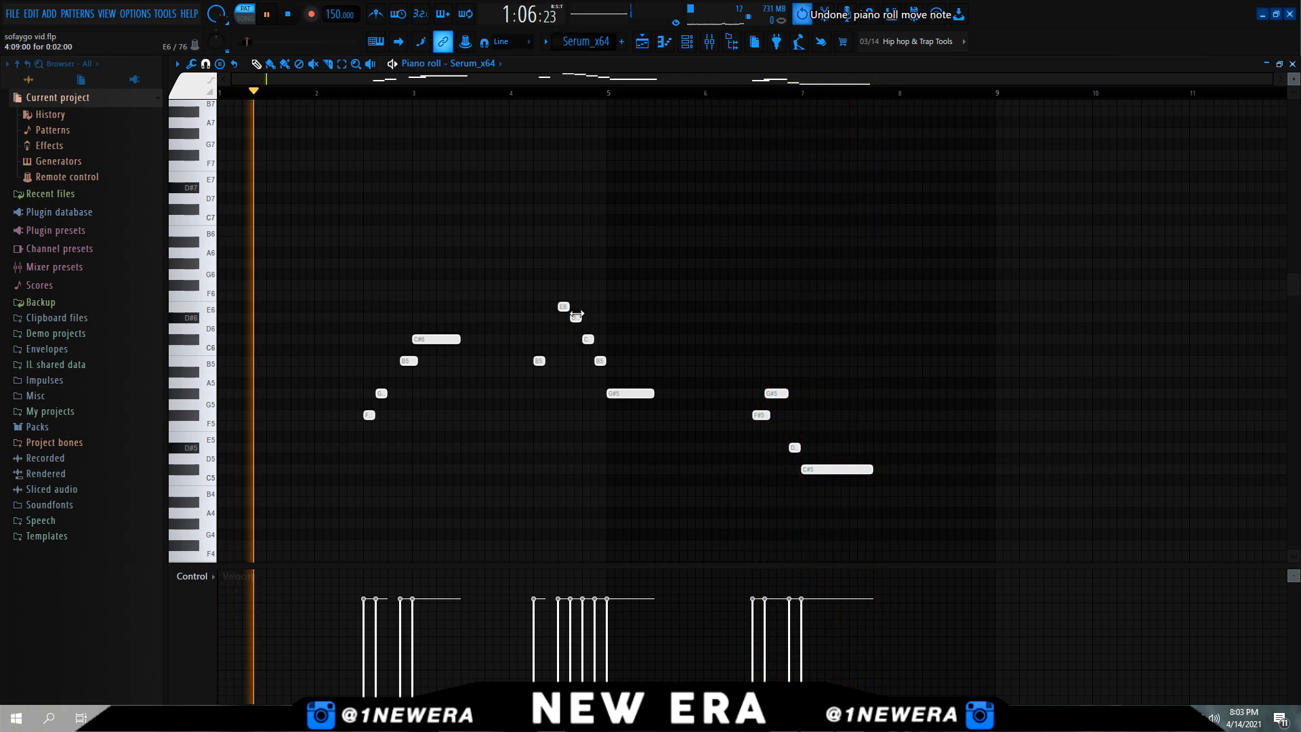
{"action": "key", "text": "space"}
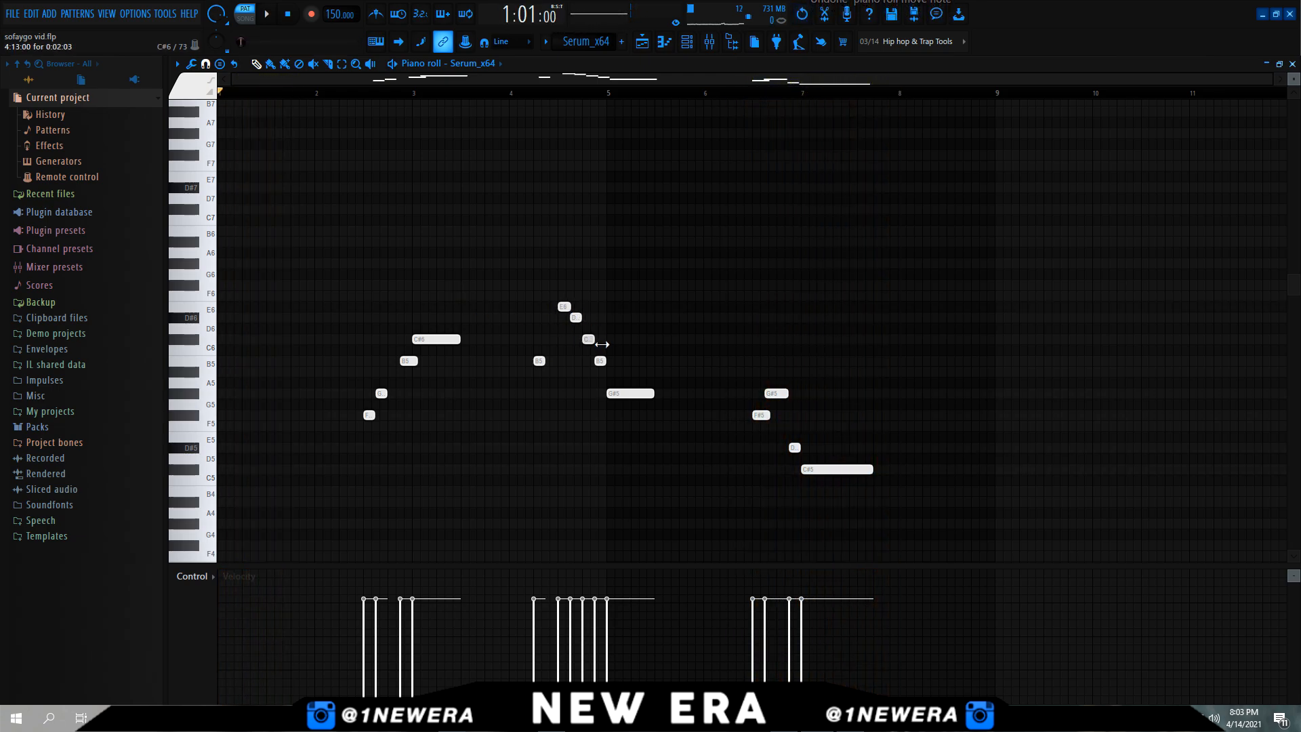
{"action": "left_click", "coordinate": [1293, 64]}
Arrange Serum_x64 #2 on Track 1 and Serum_x64 on Track 2 from bar 1, and play both in song mode.
{"action": "left_click", "coordinate": [421, 139]}
{"action": "left_click_drag", "start_coordinate": [422, 145], "coordinate": [422, 151]}
{"action": "left_click_drag", "start_coordinate": [229, 117], "coordinate": [370, 114]}
{"action": "key", "text": "l"}
{"action": "key", "text": "space"}
{"action": "key", "text": "space"}
{"action": "left_click_drag", "start_coordinate": [812, 158], "coordinate": [871, 158]}
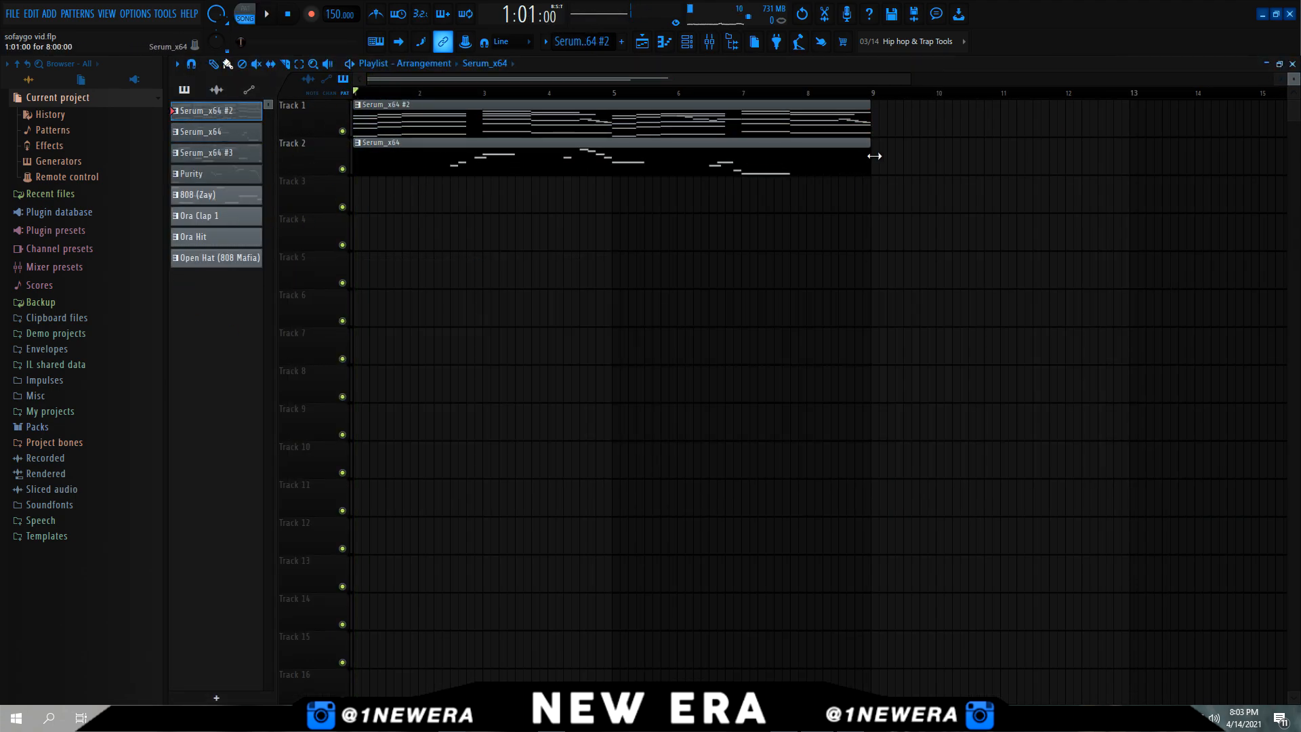
{"action": "key", "text": "space"}
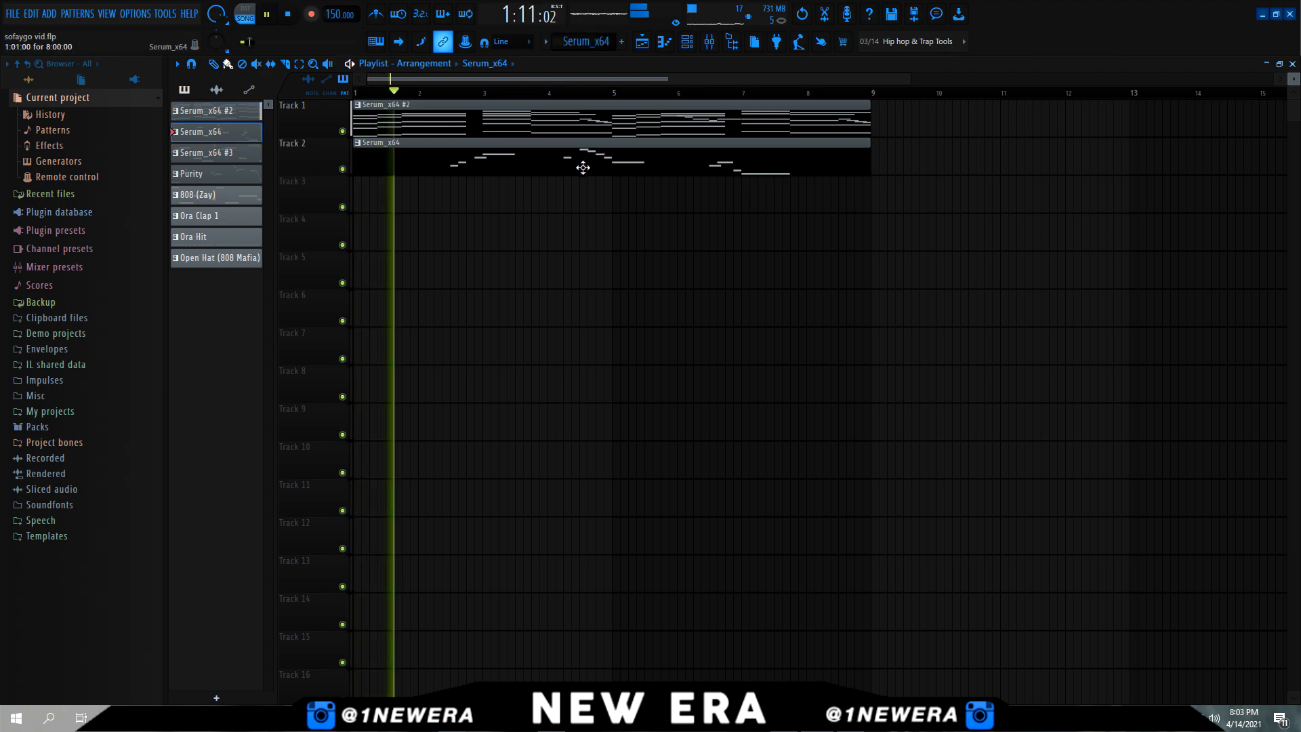
Follow the Serum_x64 clip's notes in the piano roll during song playback, and return to the playlist with playback stopped.
{"action": "double_click", "coordinate": [581, 165]}
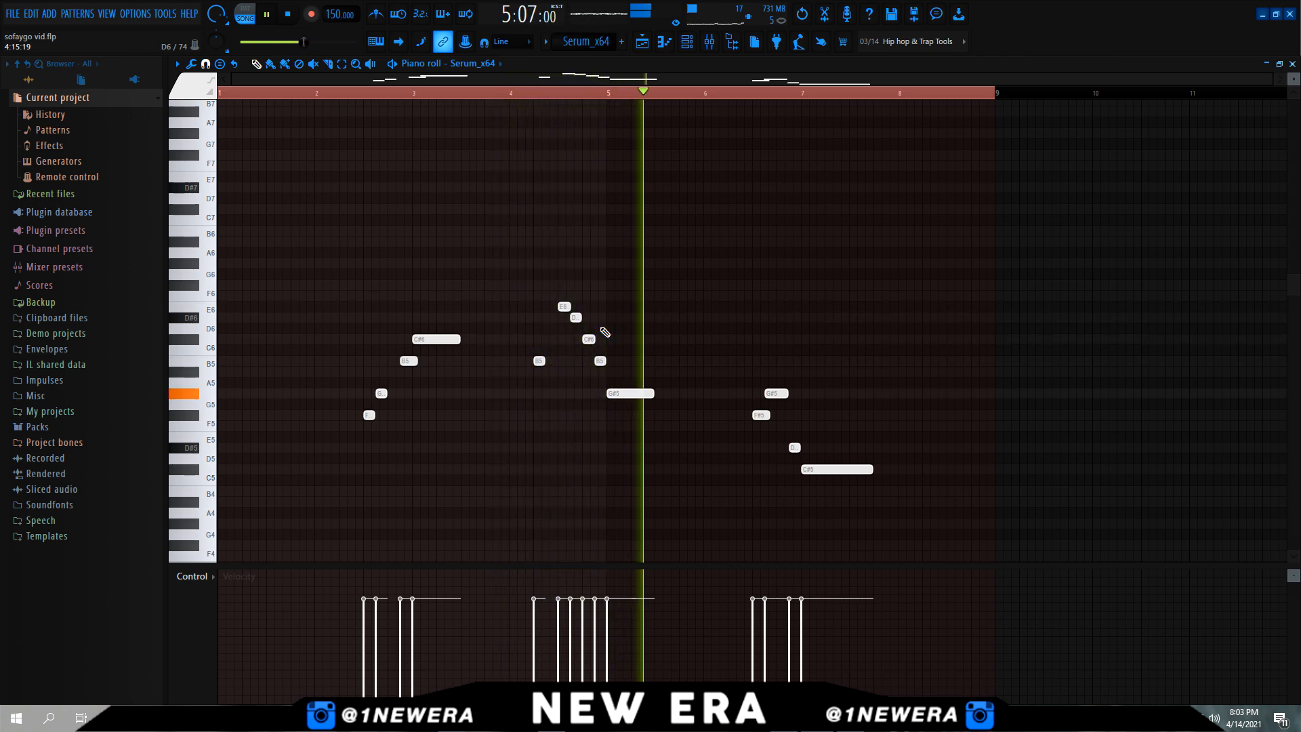
{"action": "left_click_drag", "start_coordinate": [569, 80], "coordinate": [656, 85]}
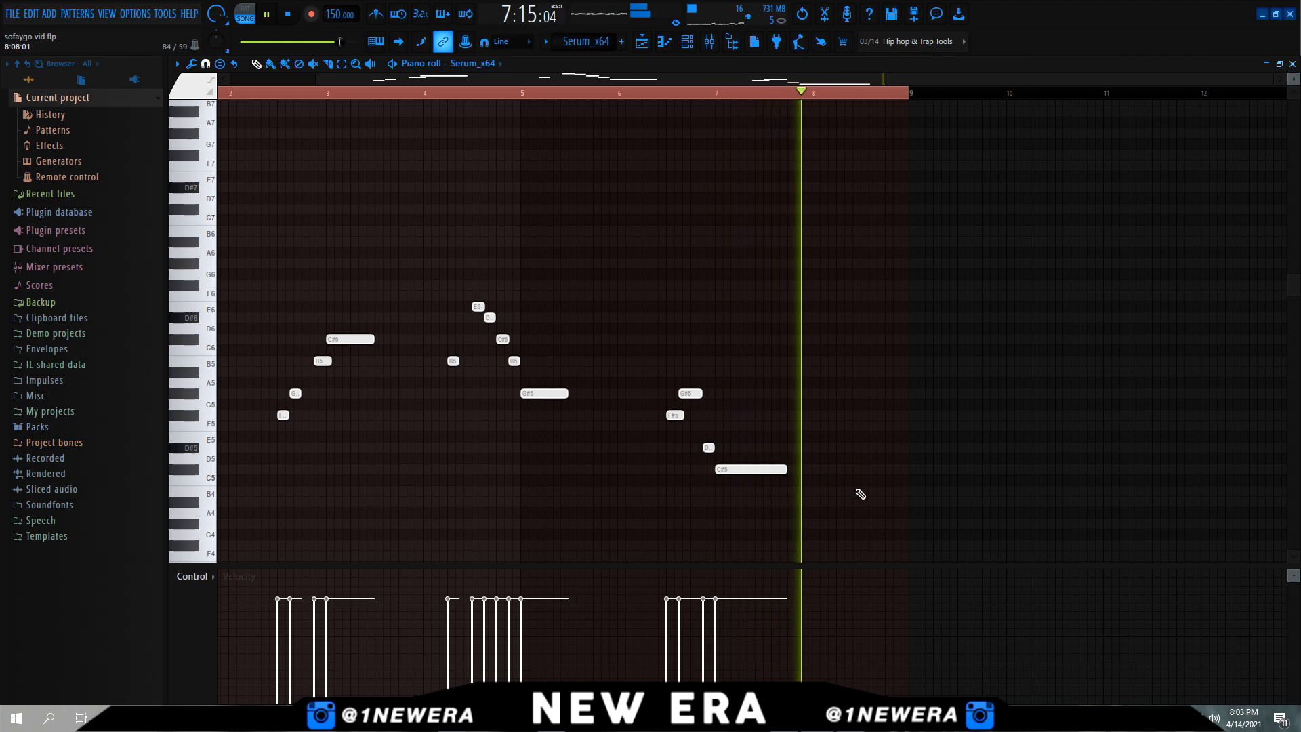
{"action": "left_click", "coordinate": [1292, 64]}
{"action": "left_click", "coordinate": [465, 163]}
{"action": "key", "text": "space"}
Place the Serum_x64 #3 pattern on Track 3 from bar 1 and open its clip in the piano roll.
{"action": "left_click_drag", "start_coordinate": [217, 153], "coordinate": [400, 193]}
{"action": "double_click", "coordinate": [404, 180]}
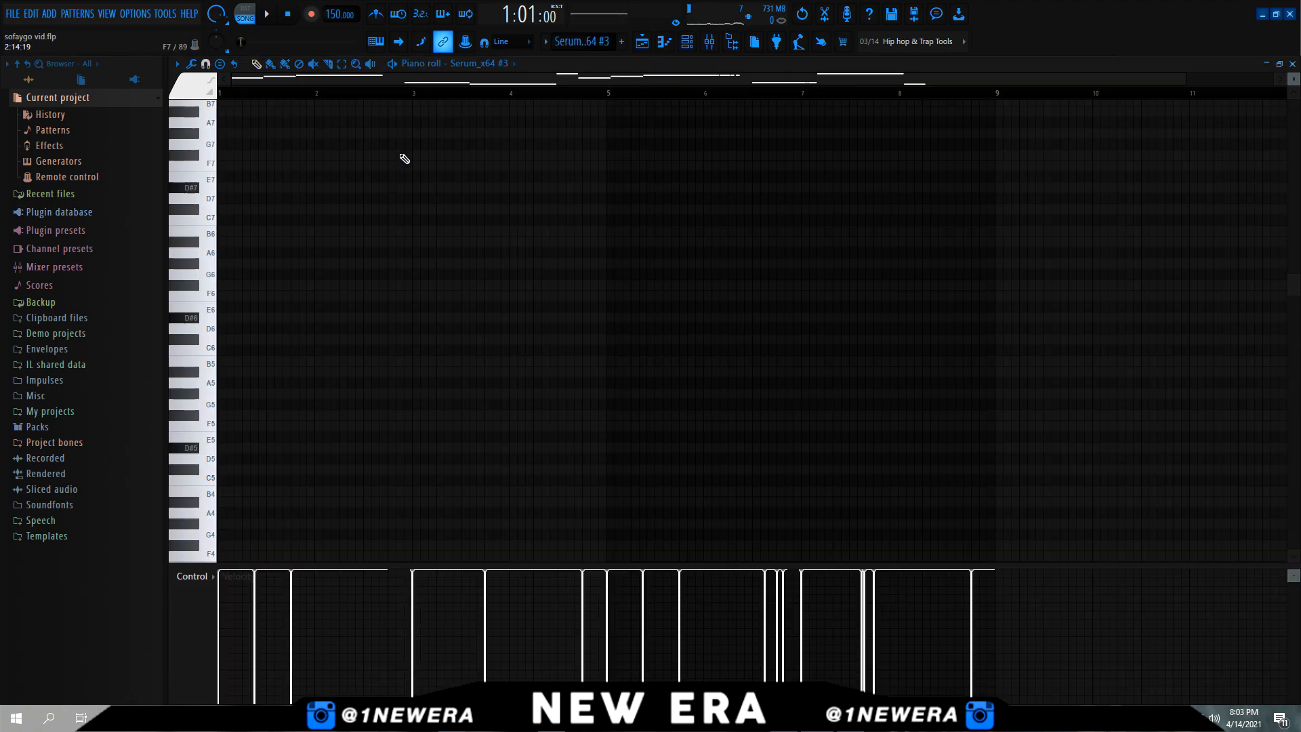
{"action": "left_click", "coordinate": [484, 299]}
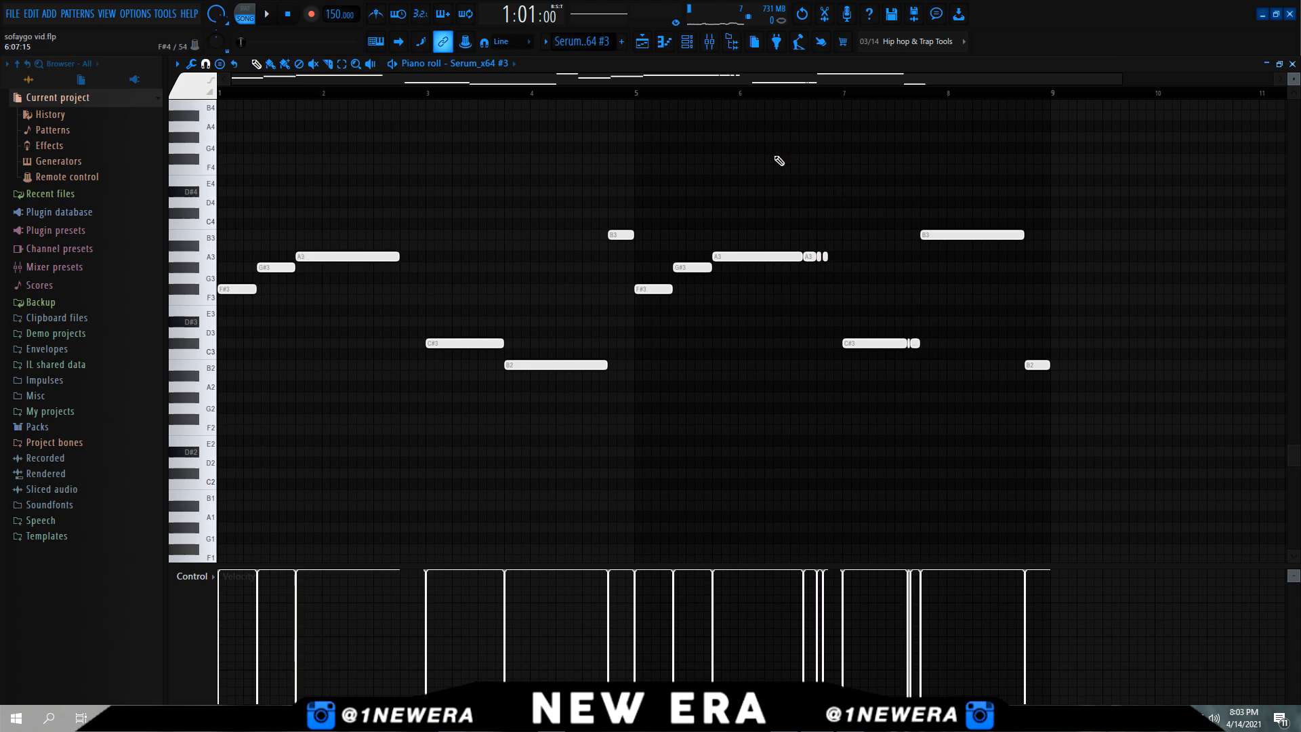
Examine the Serum_x64 #3 notes and the short repeats in its second half, and play the pattern on its own.
{"action": "scroll", "coordinate": [906, 103], "scroll_direction": "up", "scroll_amount": 1}
{"action": "scroll", "coordinate": [905, 103], "scroll_direction": "up", "scroll_amount": 1}
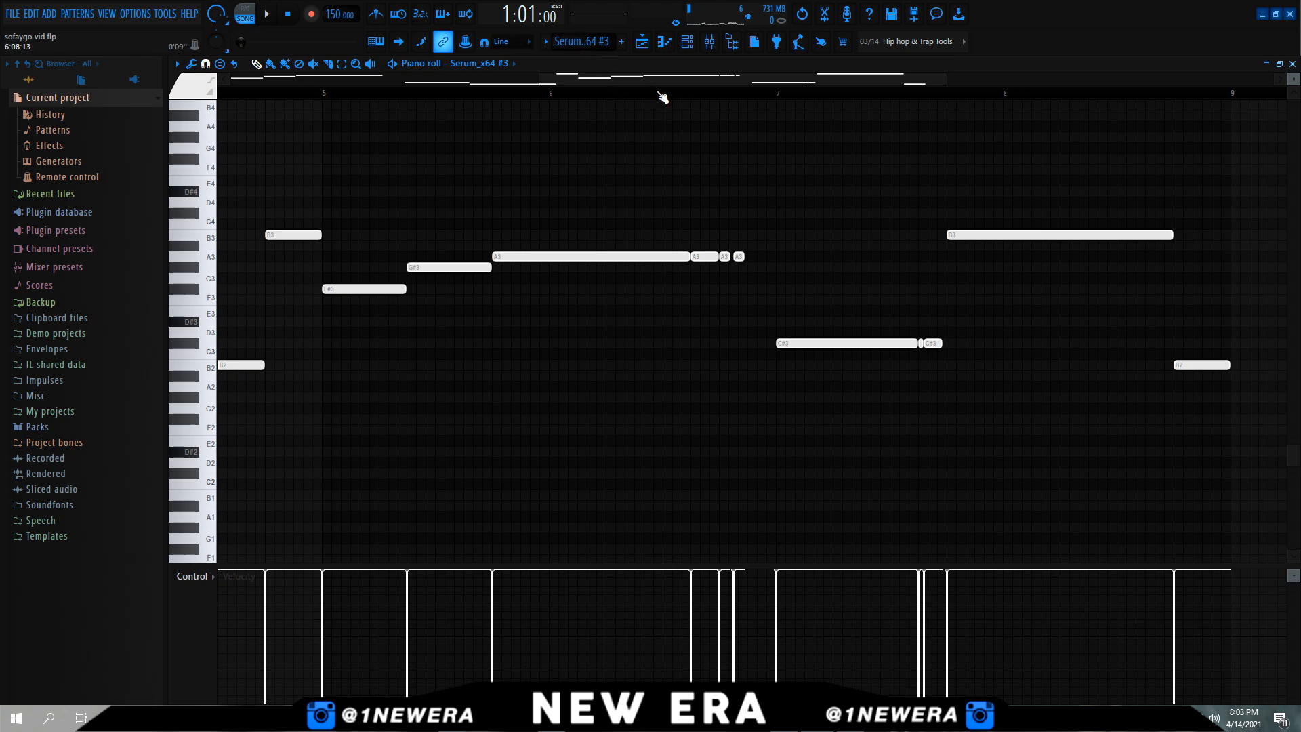
{"action": "scroll", "coordinate": [663, 98], "scroll_direction": "down", "scroll_amount": 2}
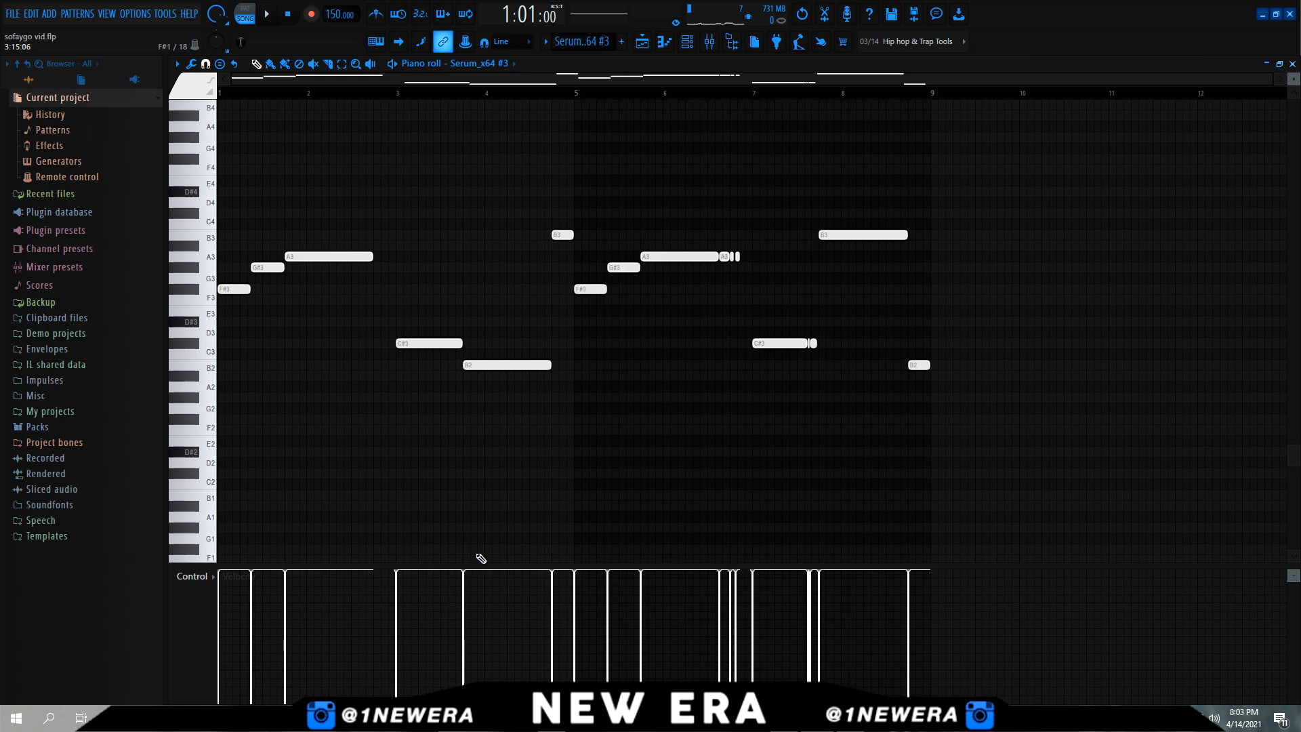
{"action": "left_click_drag", "start_coordinate": [1001, 169], "coordinate": [291, 492]}
{"action": "left_click", "coordinate": [263, 508], "text": "ctrl"}
{"action": "left_click_drag", "start_coordinate": [338, 242], "coordinate": [221, 317]}
{"action": "left_click_drag", "start_coordinate": [385, 329], "coordinate": [538, 391]}
{"action": "left_click", "coordinate": [576, 400]}
{"action": "left_click_drag", "start_coordinate": [590, 197], "coordinate": [1015, 383]}
{"action": "left_click", "coordinate": [608, 381]}
{"action": "left_click_drag", "start_coordinate": [721, 262], "coordinate": [747, 263]}
{"action": "key", "text": "d"}
{"action": "left_click", "coordinate": [928, 278]}
{"action": "left_click", "coordinate": [248, 10]}
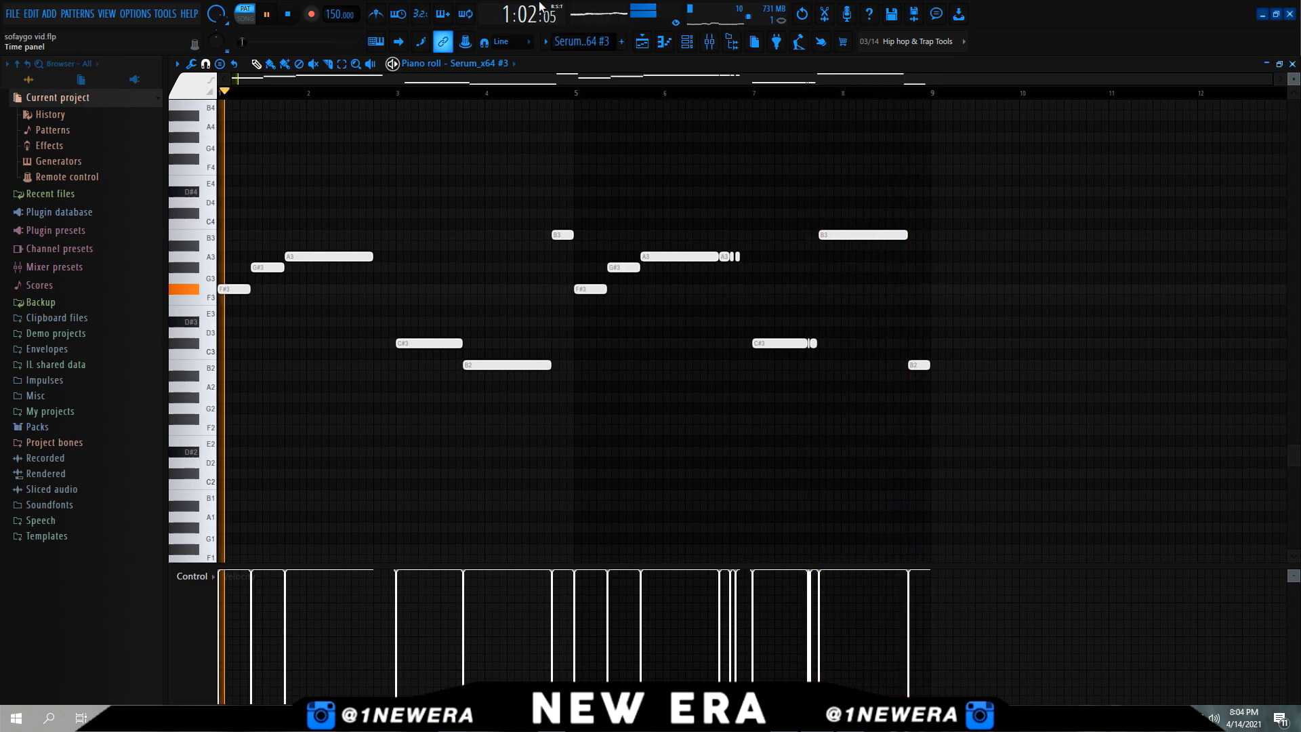
Return to the playlist, place the Purity pattern on Track 4 and open its clip in the piano roll.
{"action": "left_click", "coordinate": [1294, 65]}
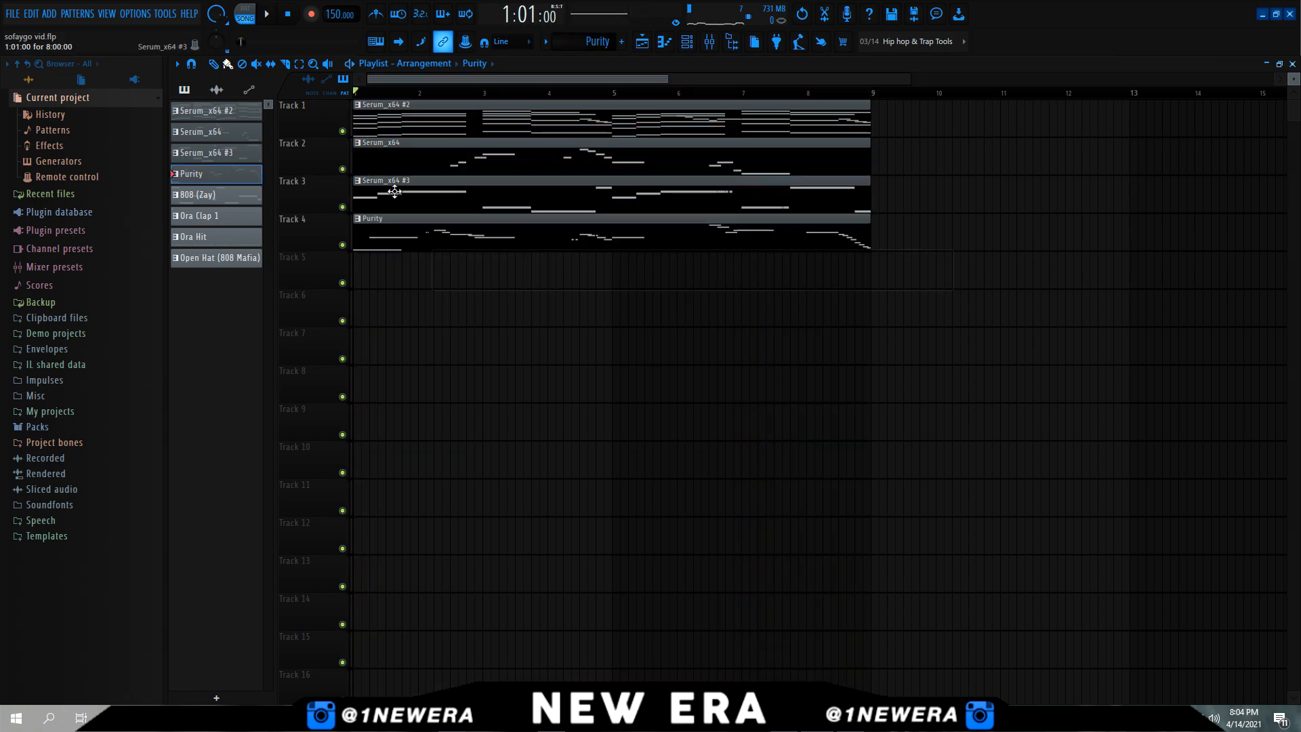
{"action": "right_click", "coordinate": [330, 248]}
{"action": "key", "text": "Escape"}
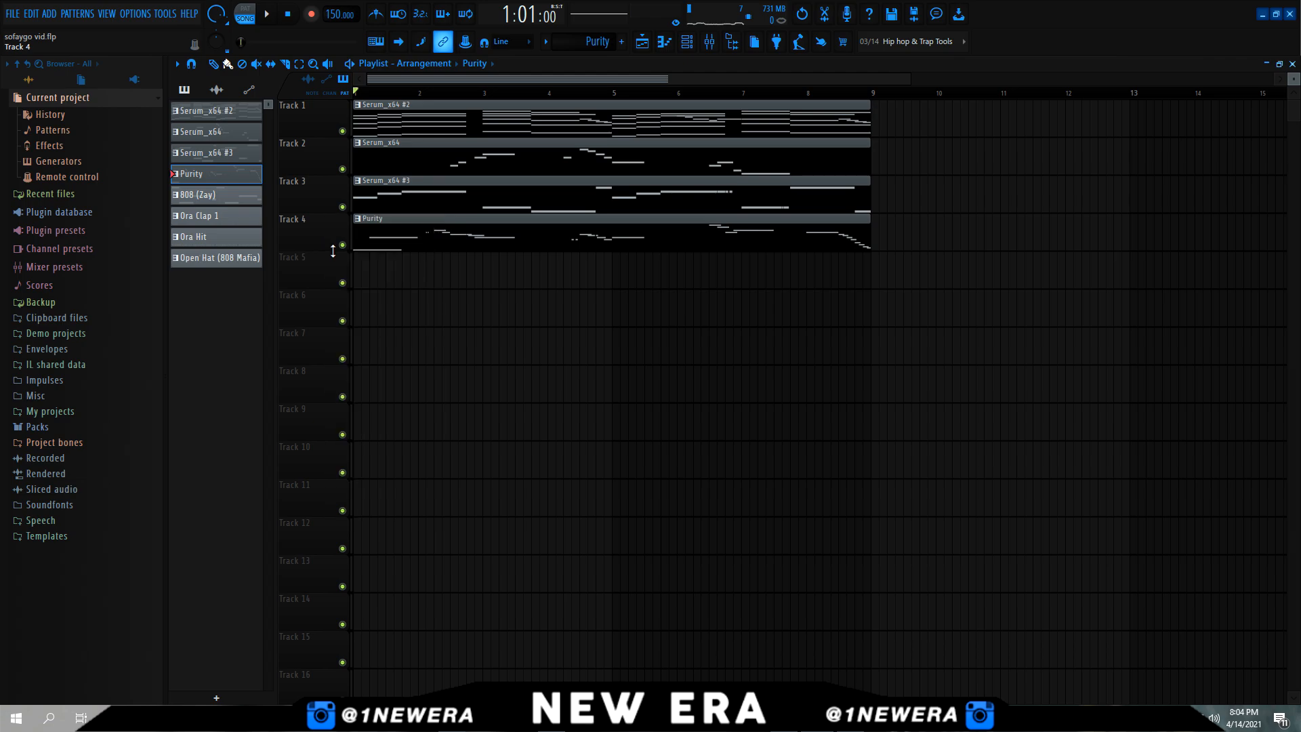
{"action": "double_click", "coordinate": [482, 243]}
Look over the Purity melody notes across all eight bars.
{"action": "scroll", "coordinate": [593, 361], "scroll_direction": "up", "scroll_amount": 3}
{"action": "left_click_drag", "start_coordinate": [993, 154], "coordinate": [153, 592]}
{"action": "left_click", "coordinate": [808, 386], "text": "ctrl"}
{"action": "scroll", "coordinate": [807, 387], "scroll_direction": "up", "scroll_amount": 6}
{"action": "scroll", "coordinate": [807, 386], "scroll_direction": "down", "scroll_amount": 4}
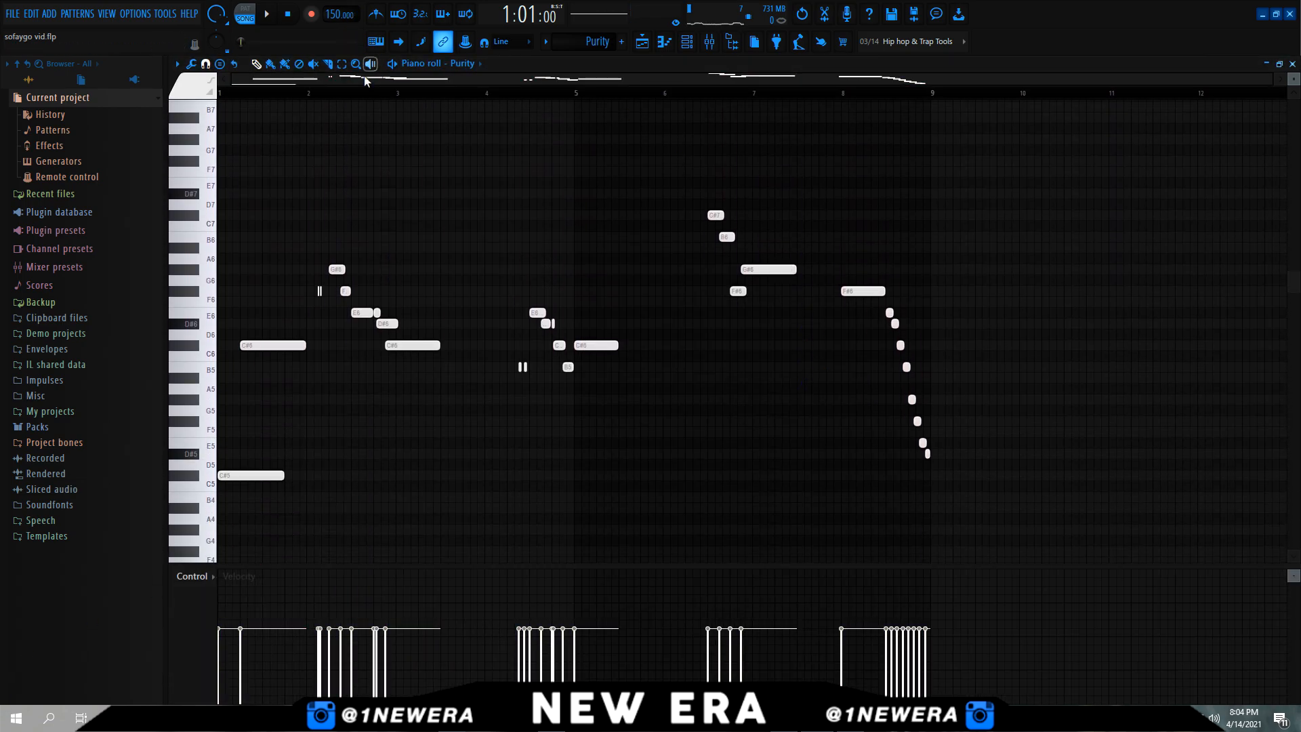